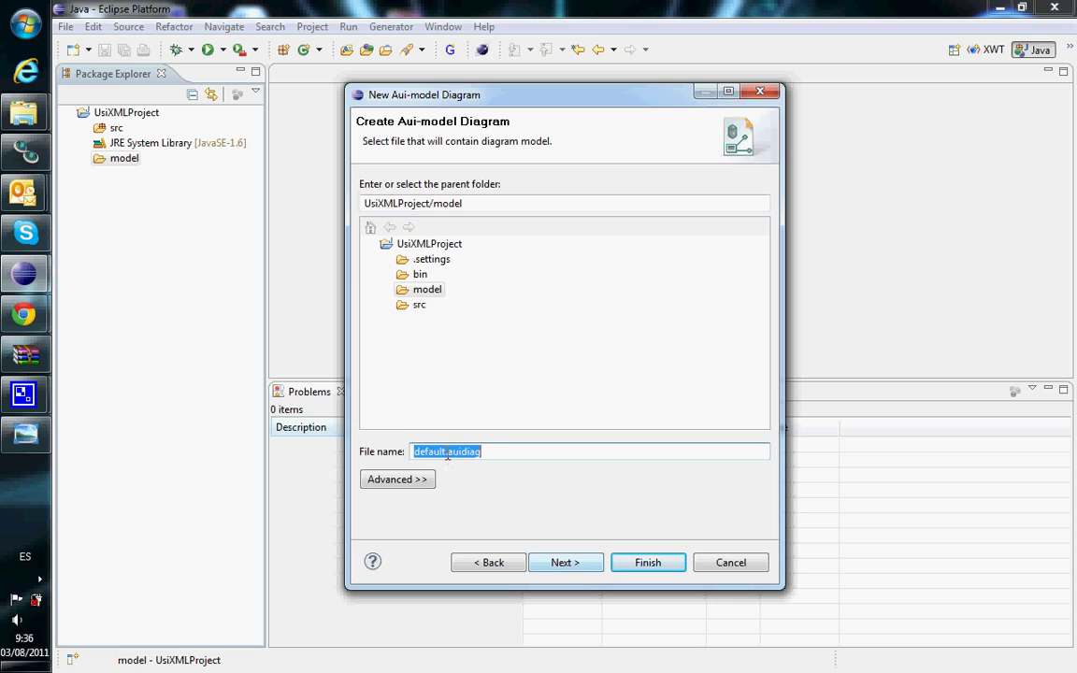
Step: Name the new diagram file sample.auidiag, keep sample.aui as its domain model file, and create the diagram in the model folder
drag(447, 455, 320, 451)
key(BackSpace)
text(sample)
click(561, 564)
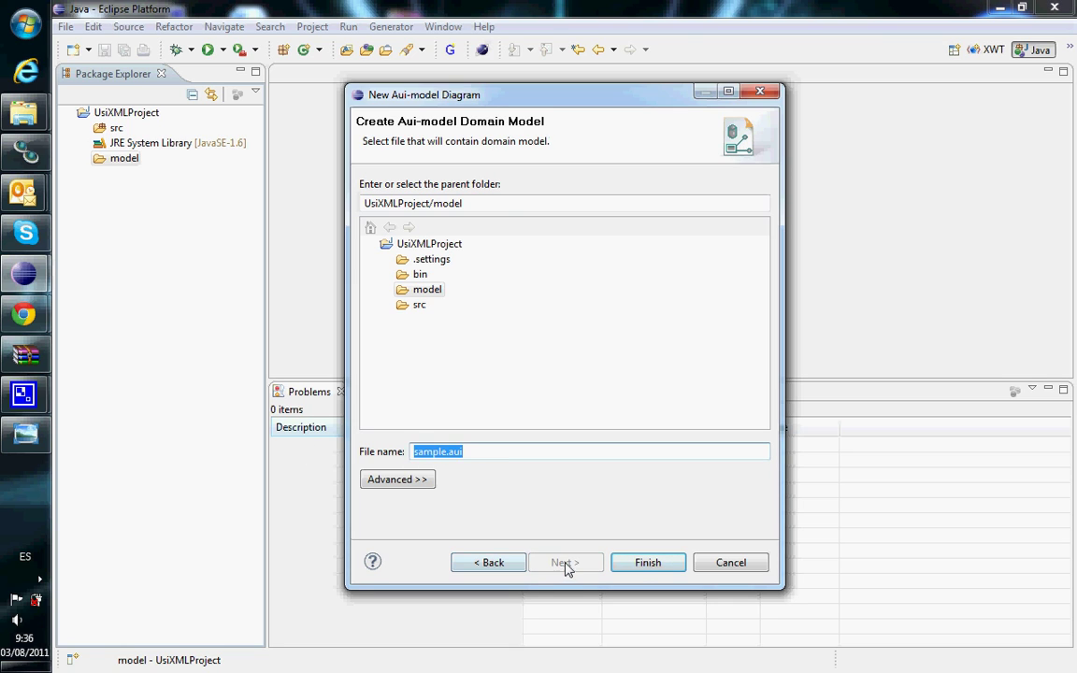
click(650, 565)
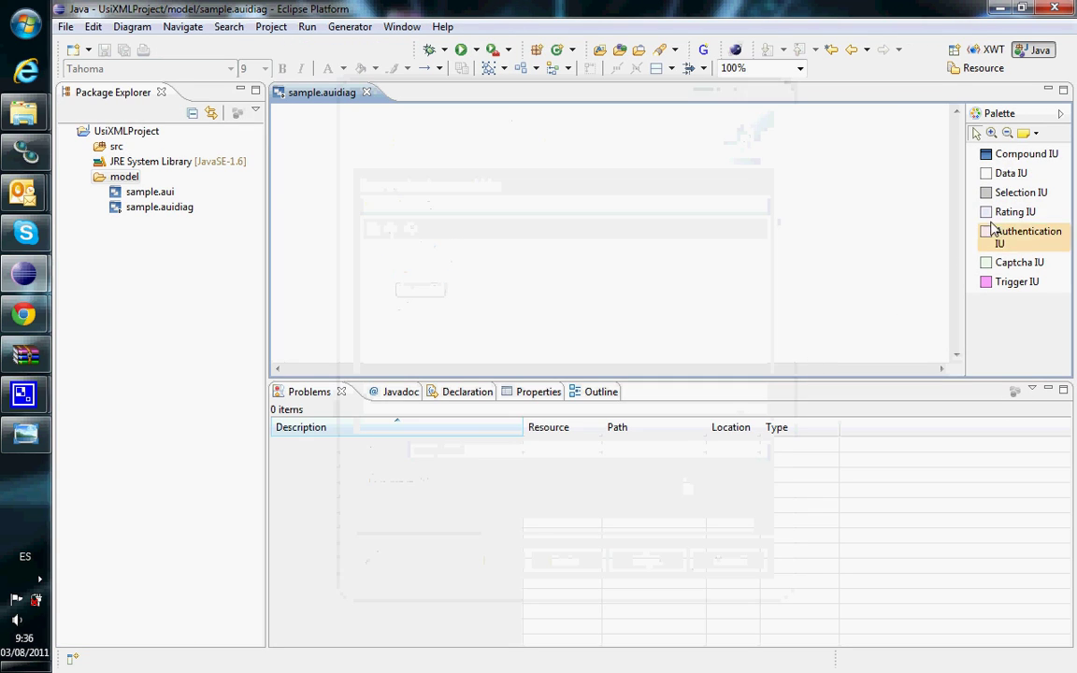
Step: Add a Compound IU near the upper-left corner of the diagram canvas and name it "Registry form"
click(308, 121)
mouse_move(540, 304)
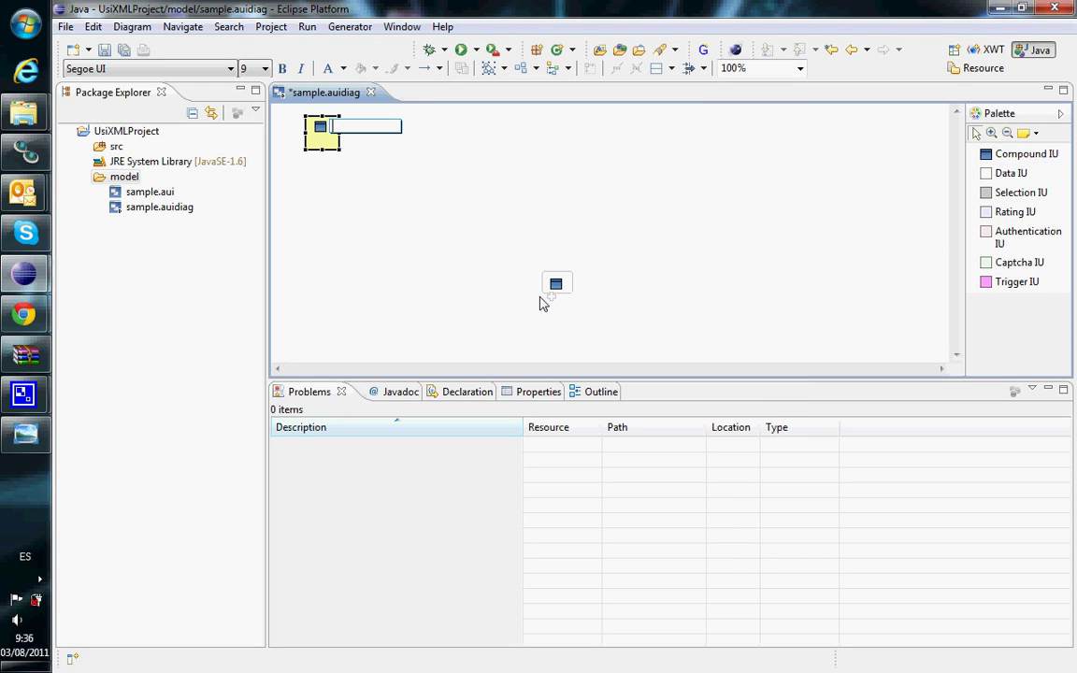
text(Registry)
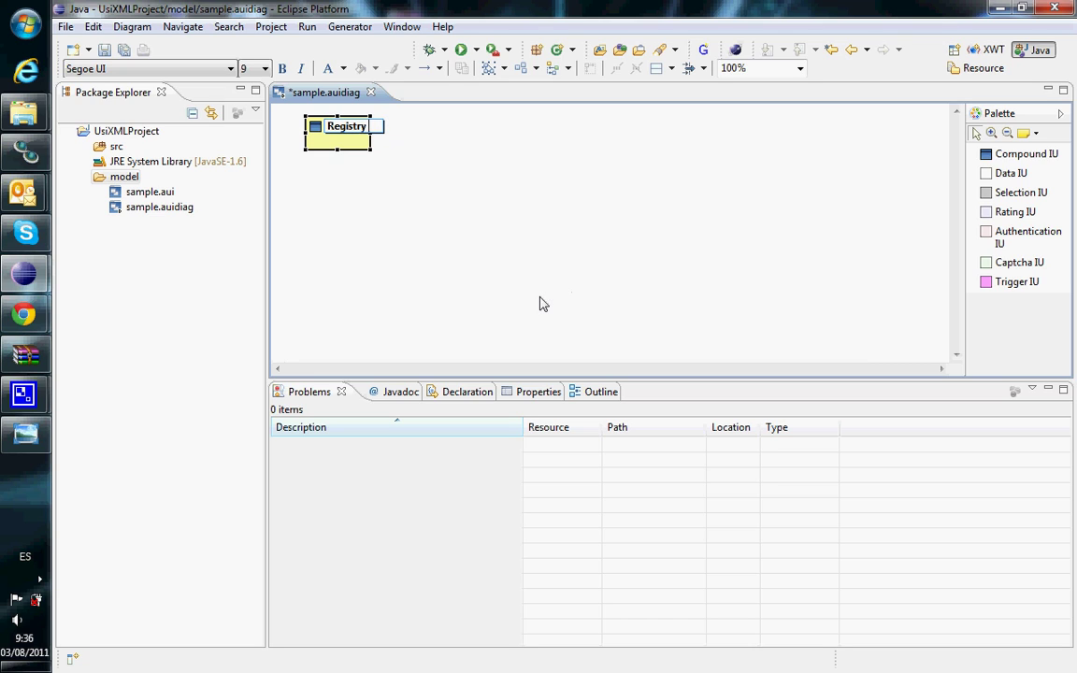
text( form)
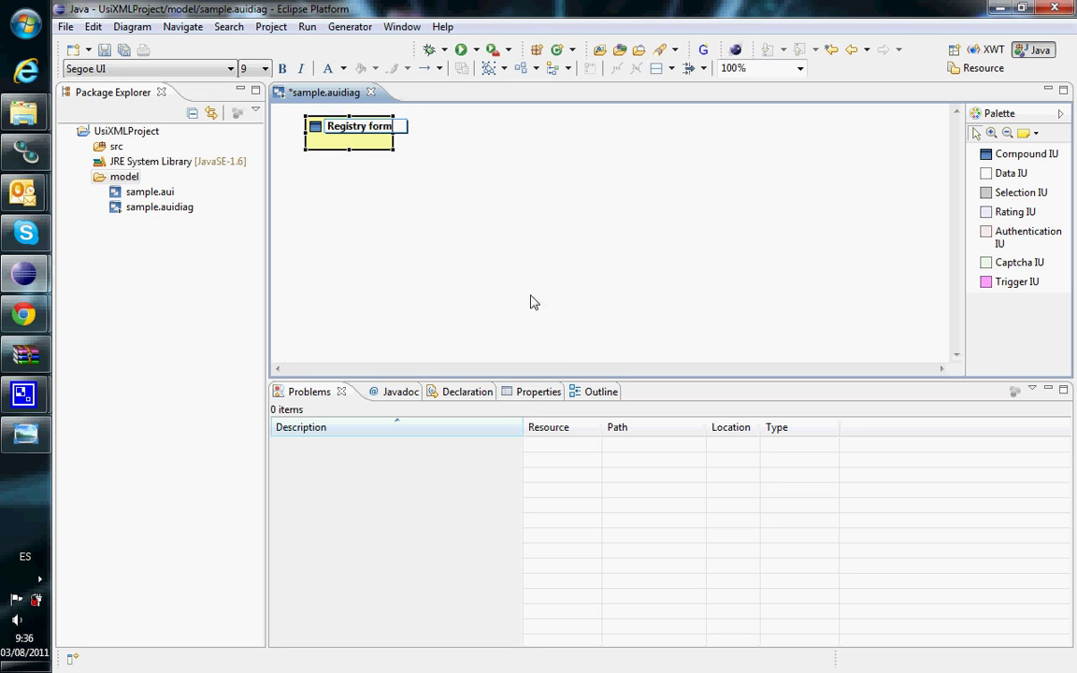
click(391, 181)
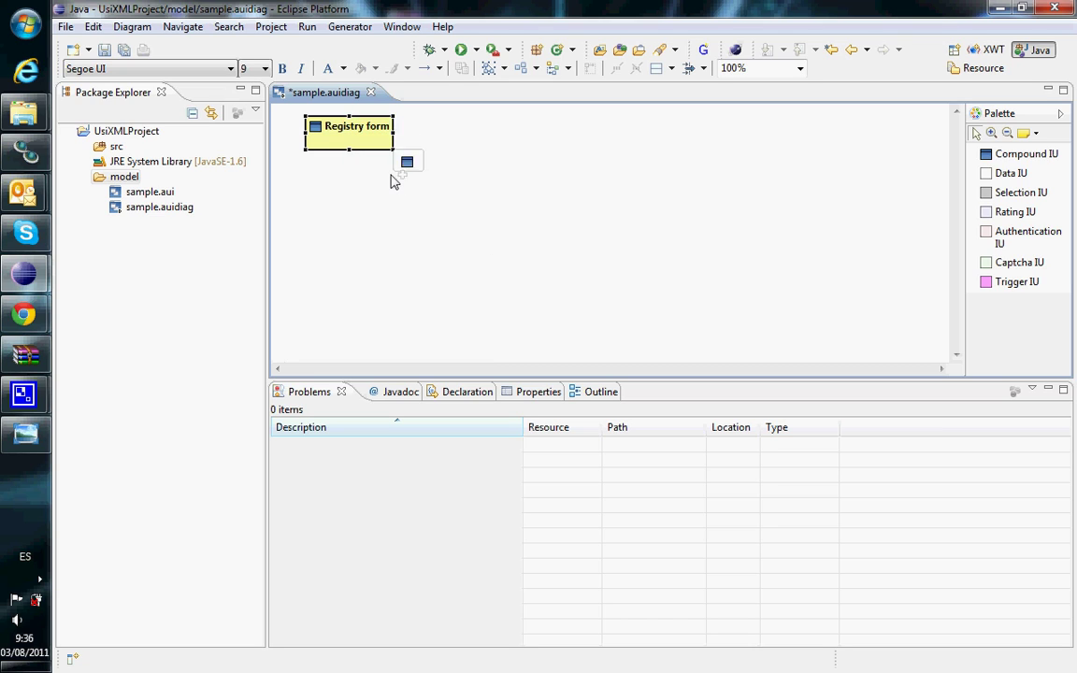
Step: Add a Data IU named "ShowEnterName" inside the Registry form container
click(1002, 179)
click(324, 146)
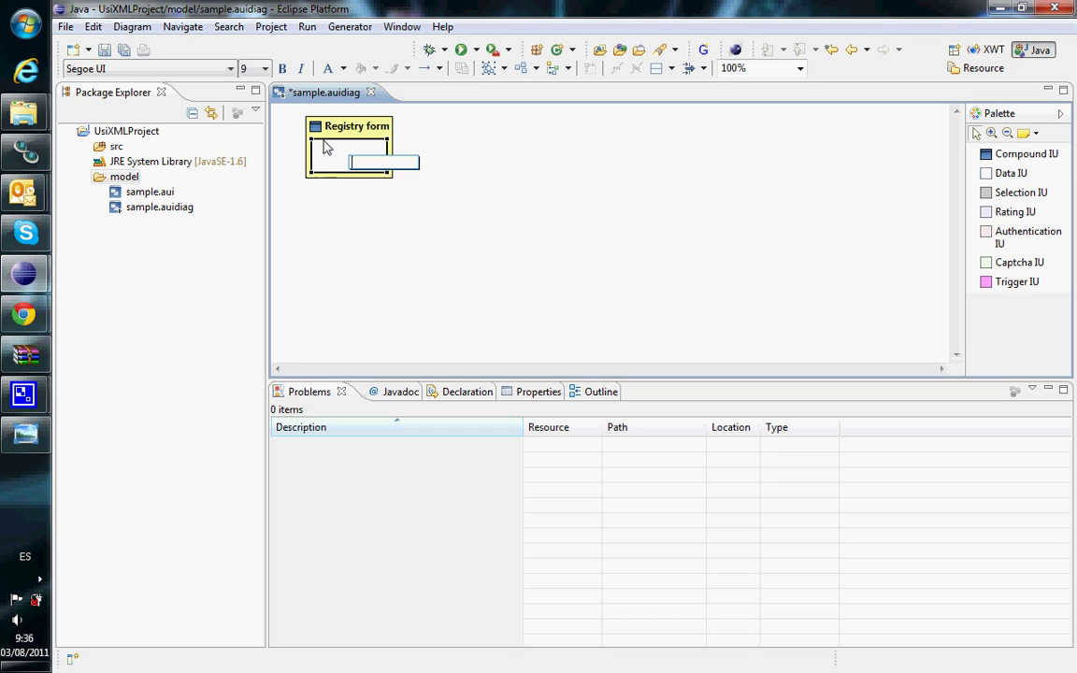
text(Show)
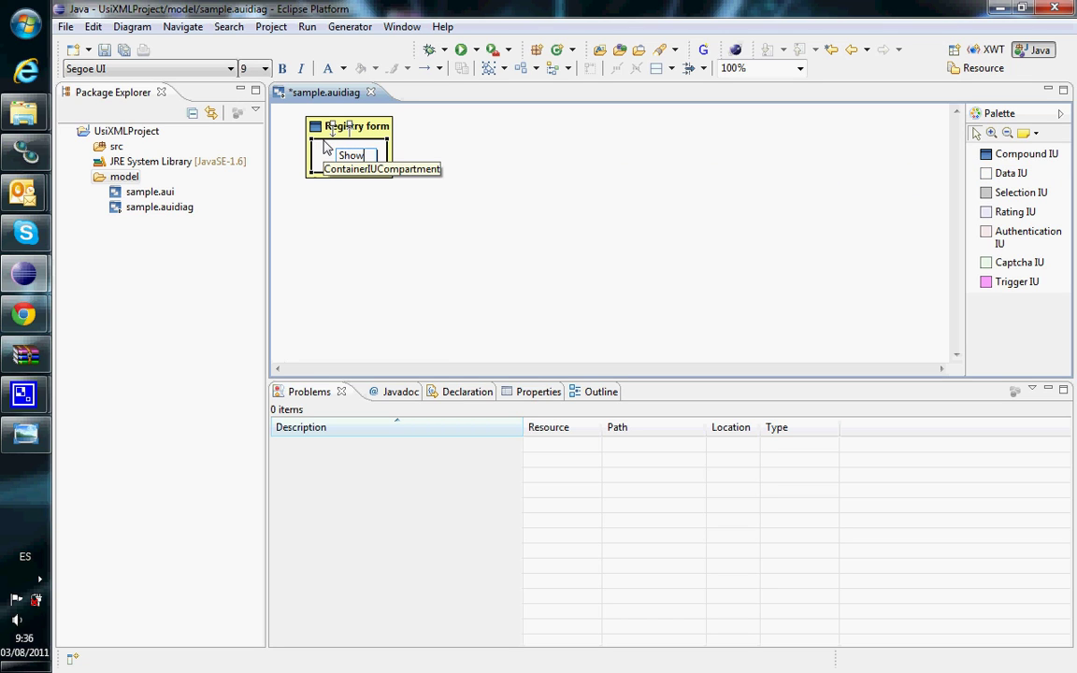
text(EnterName)
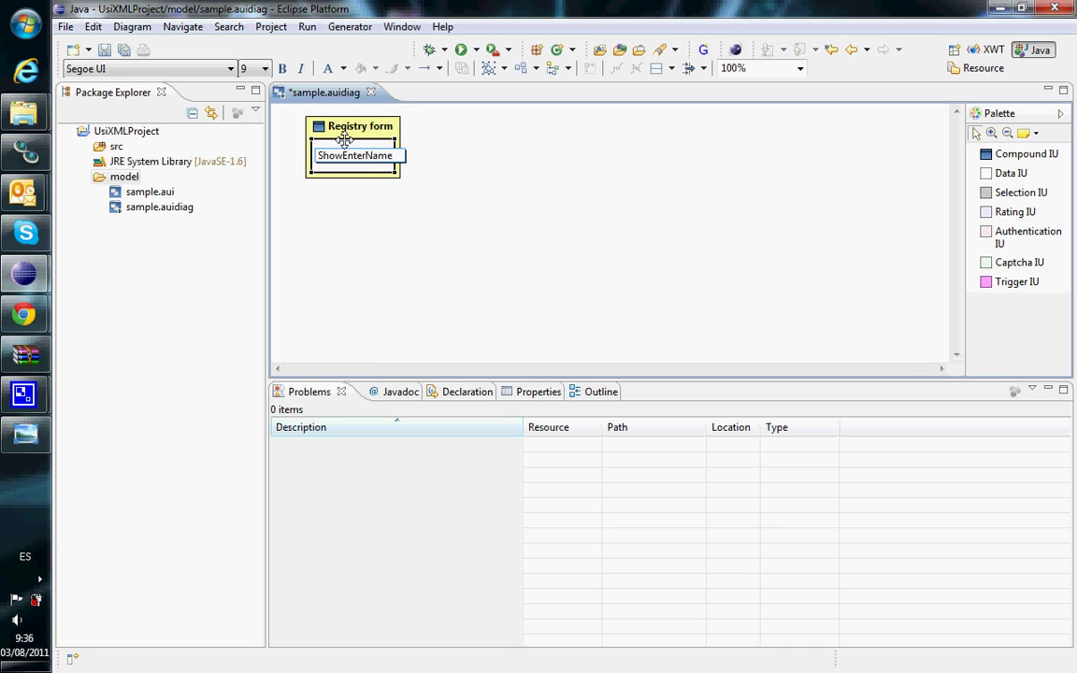
Step: Display the properties of ShowEnterName and set its Data UI Type to OUTPUT and its Desc Label to "Enter name:"
click(538, 392)
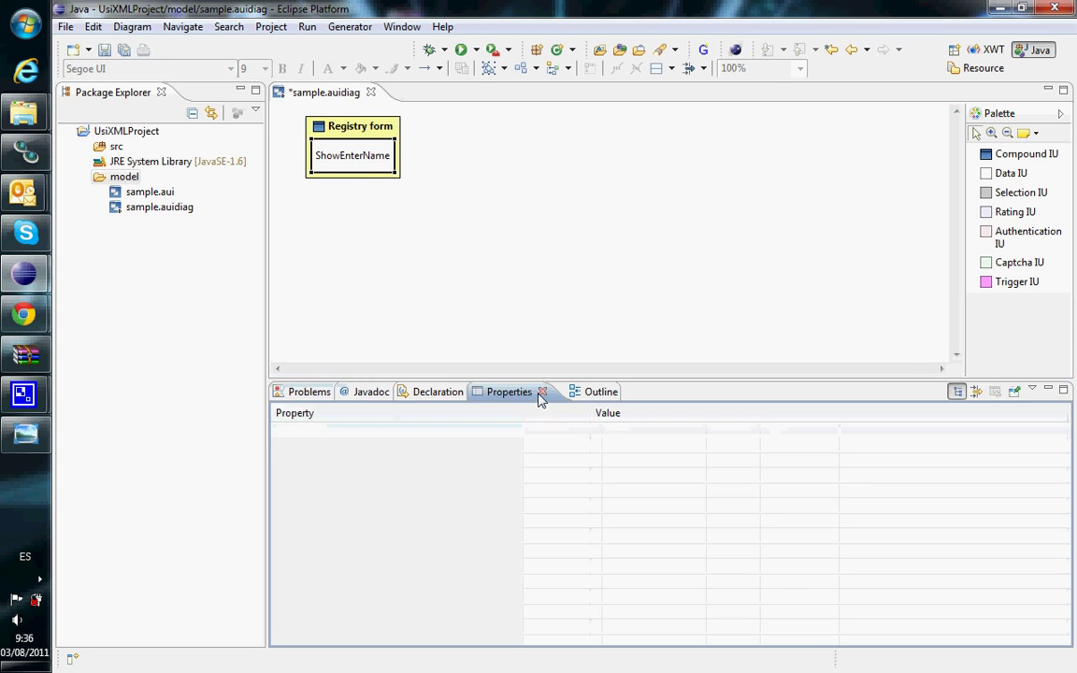
click(363, 160)
drag(686, 379, 685, 310)
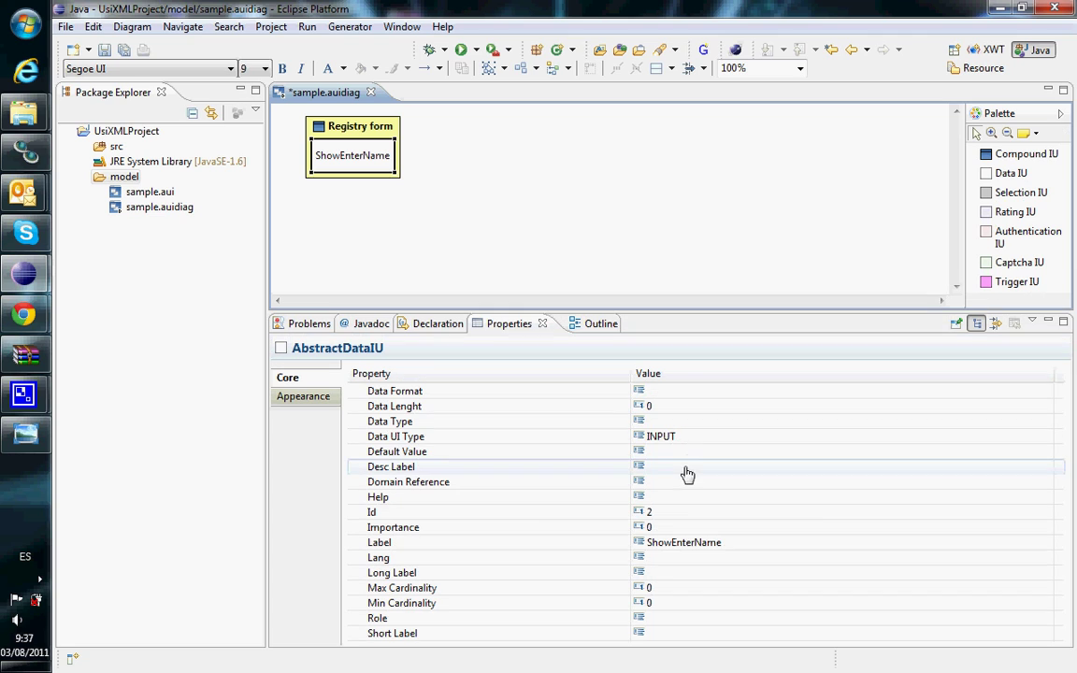
click(690, 436)
click(690, 436)
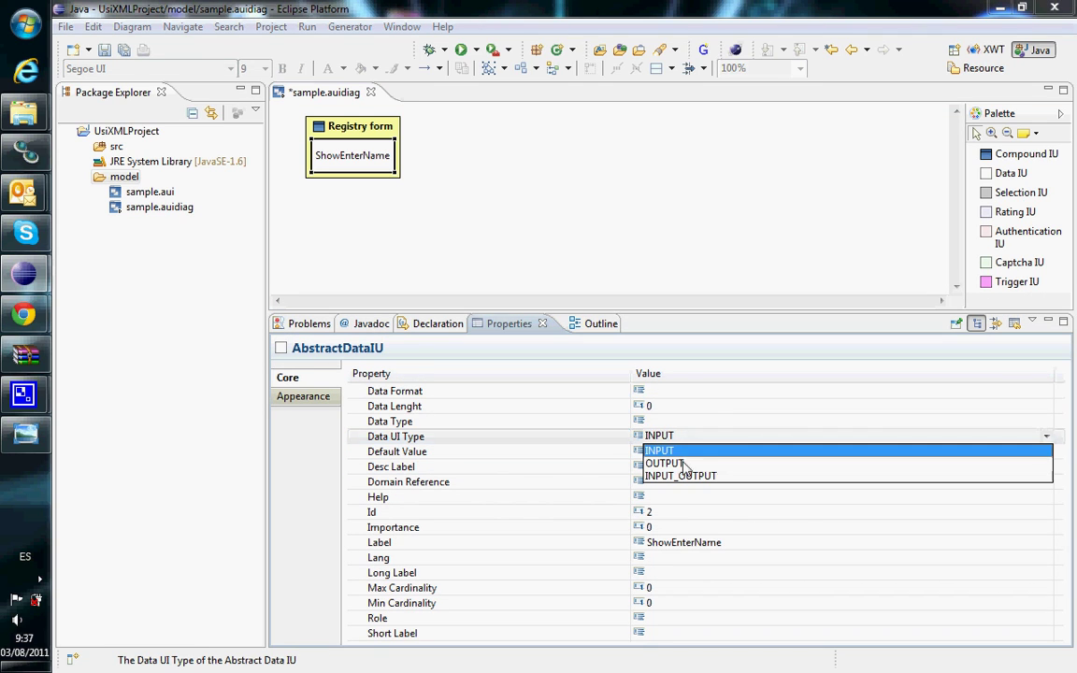
click(684, 462)
click(685, 468)
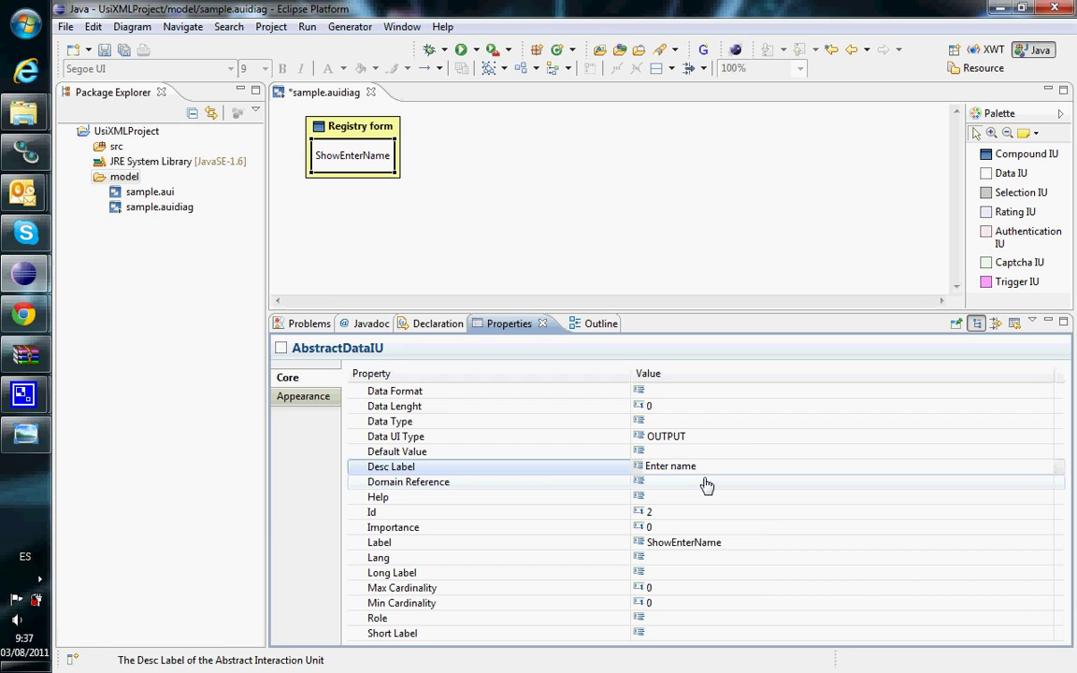
Step: Add a second Data IU named "GetUsername" beside ShowEnterName in the Registry form
click(1012, 172)
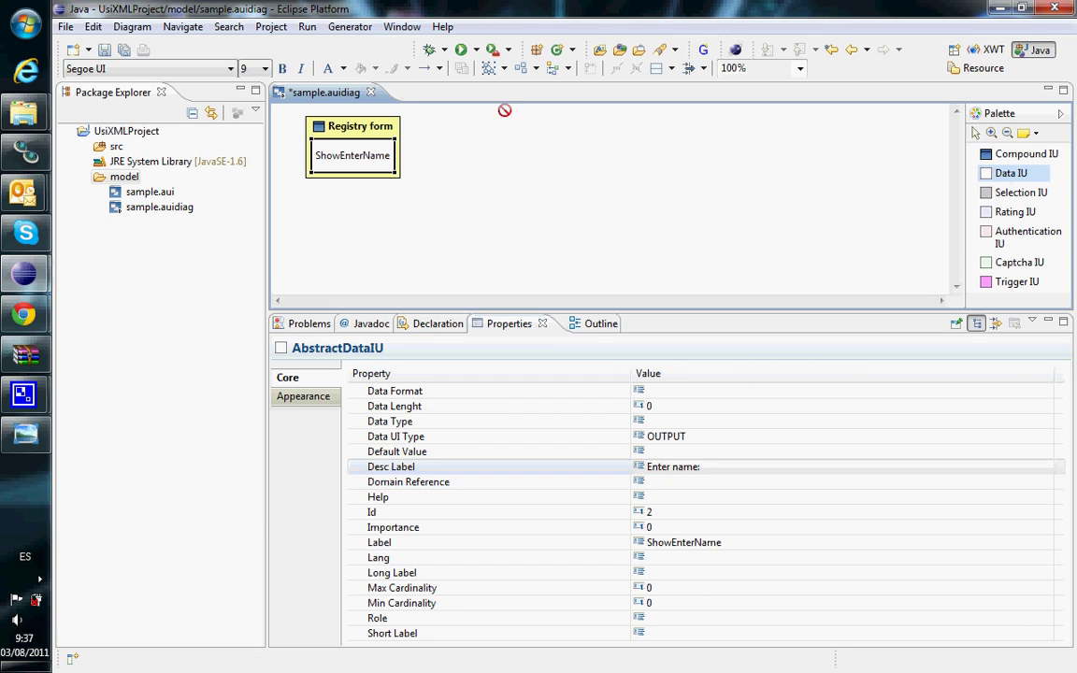
click(399, 163)
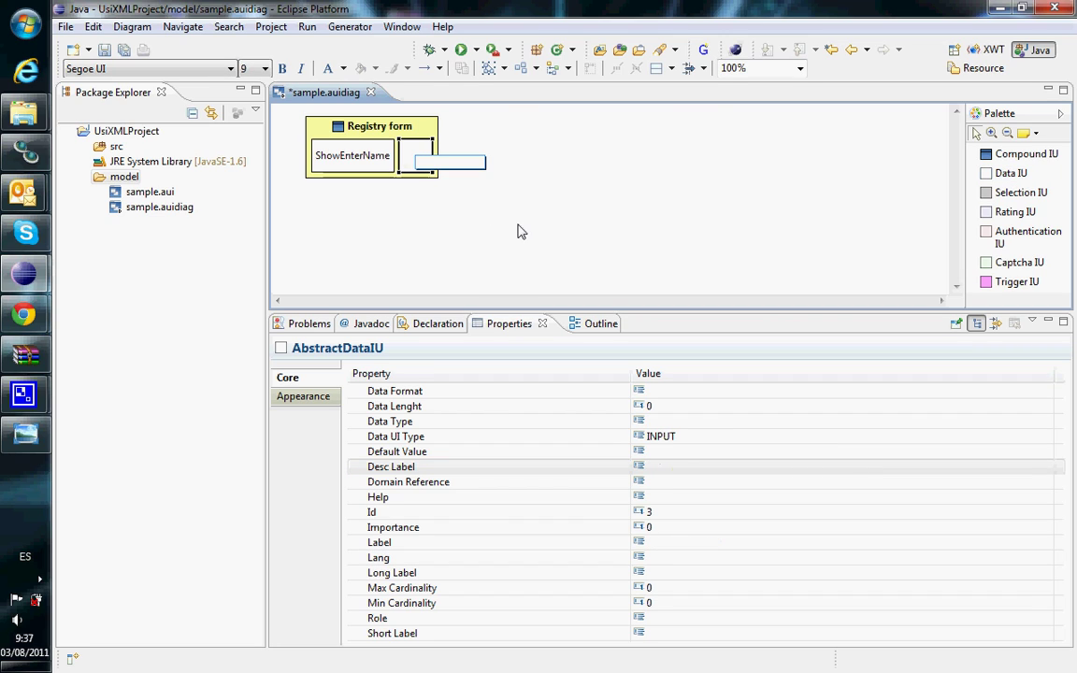
text(Get)
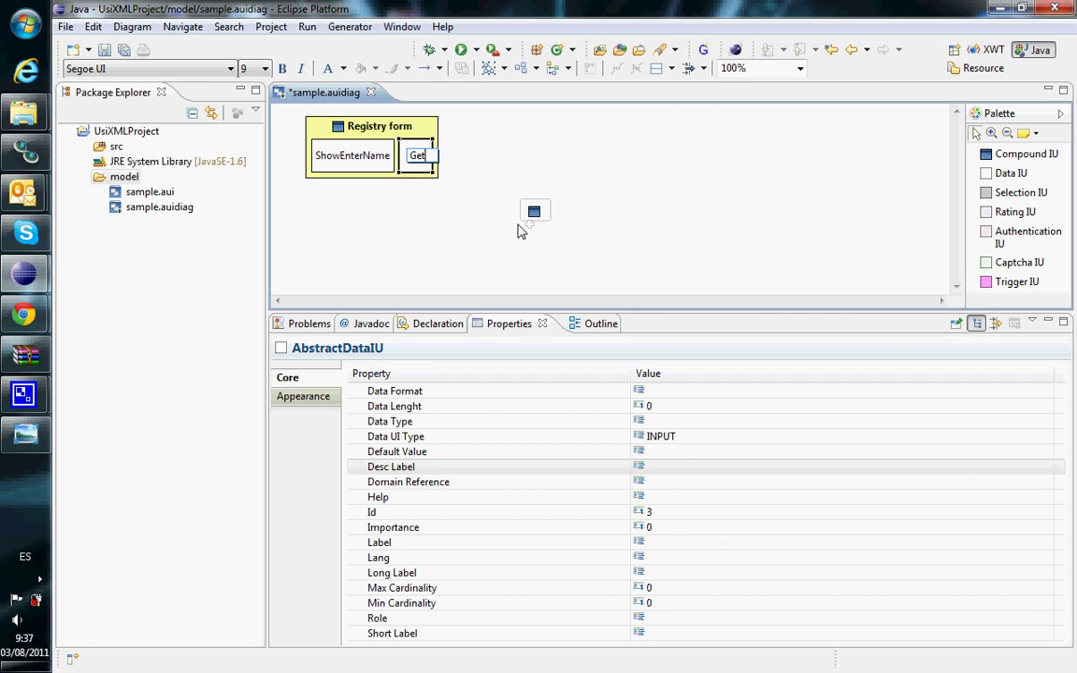
text(Username)
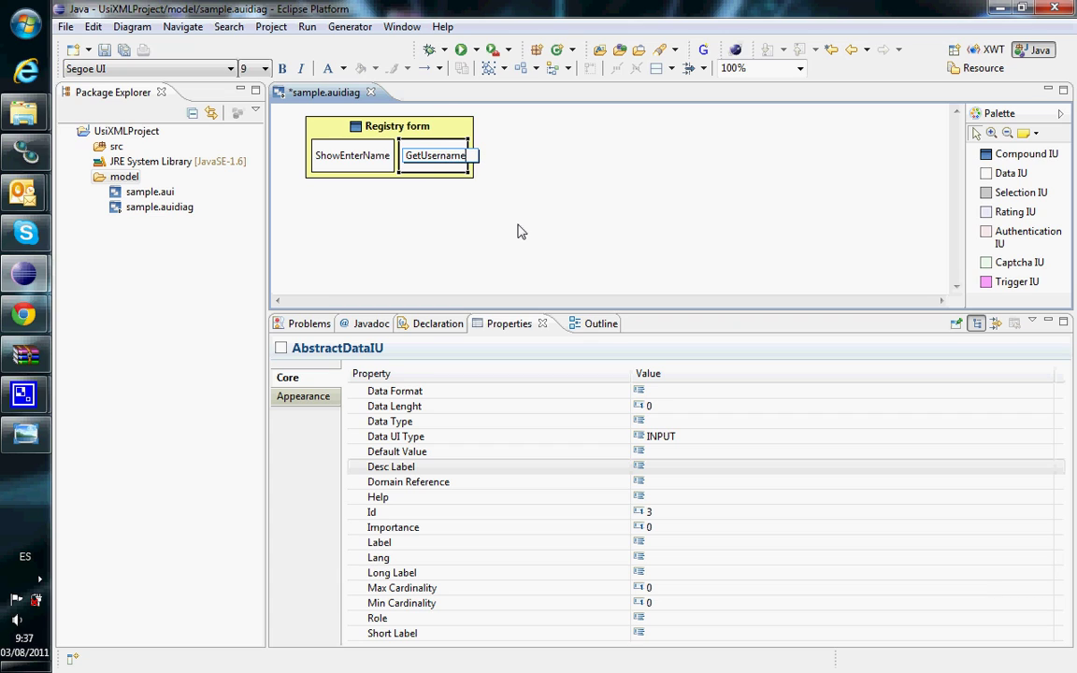
Step: Set the Desc Label of GetUsername to "<enter username>"
click(671, 474)
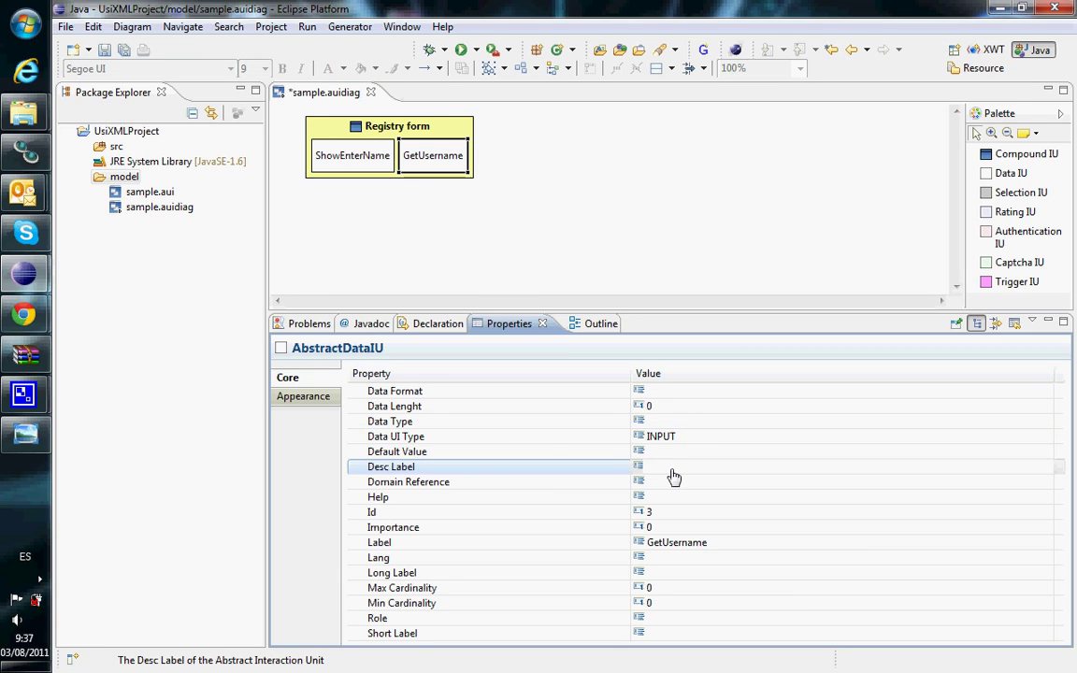
text(<enter username>)
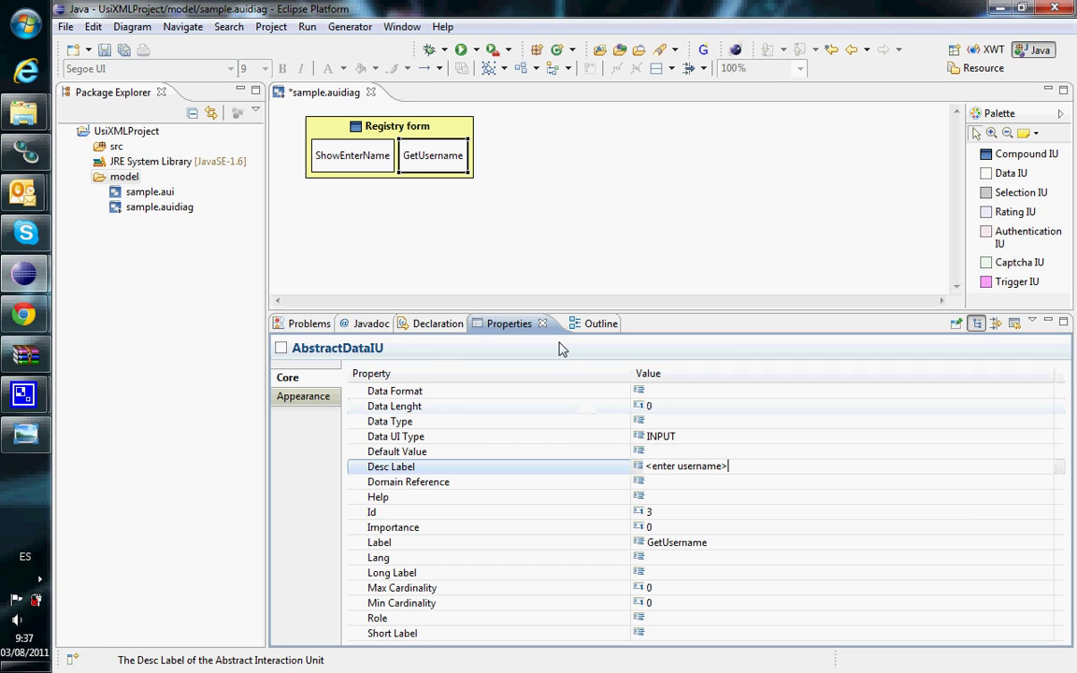
click(488, 199)
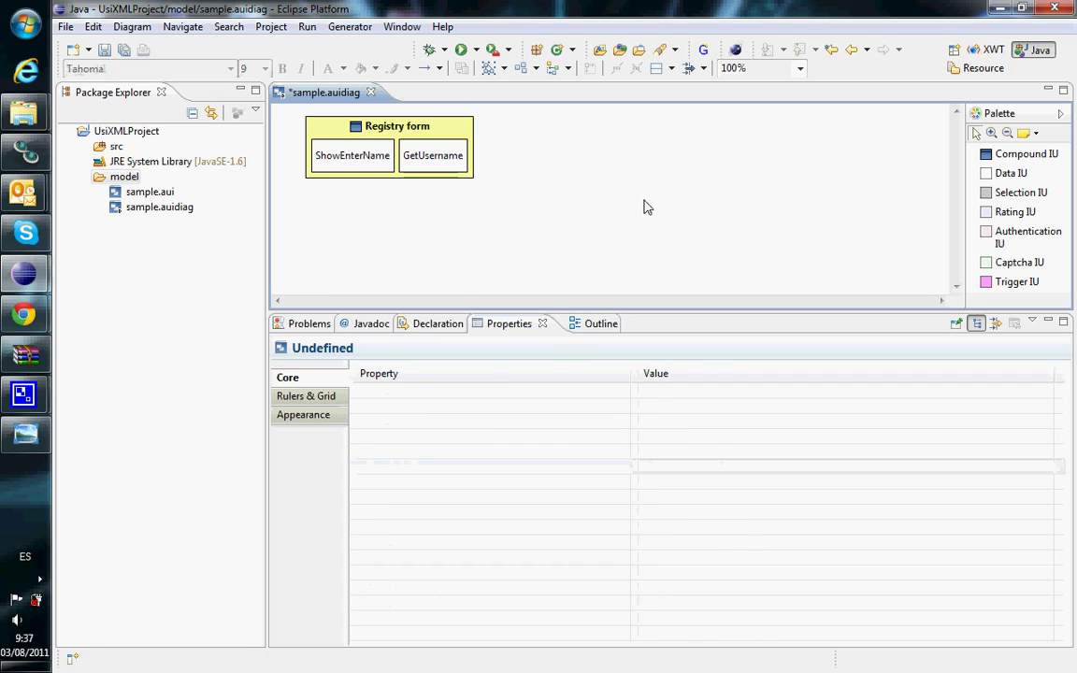
Step: Add a Data IU named "ShowEnterPassword" after GetUsername in the Registry form
click(1016, 181)
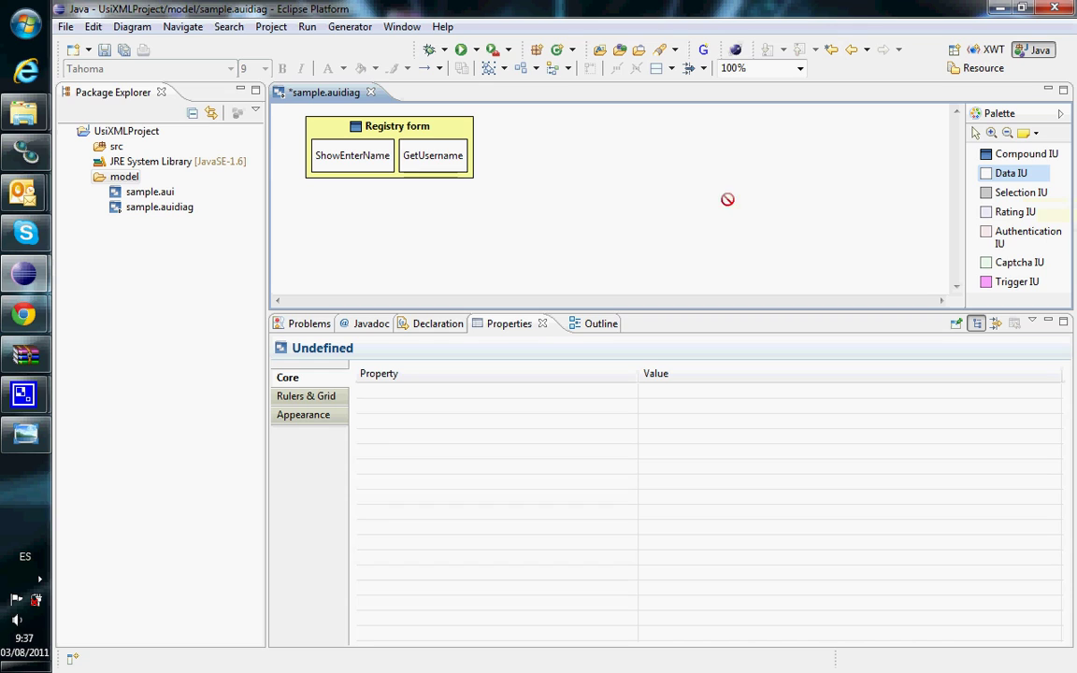
click(472, 166)
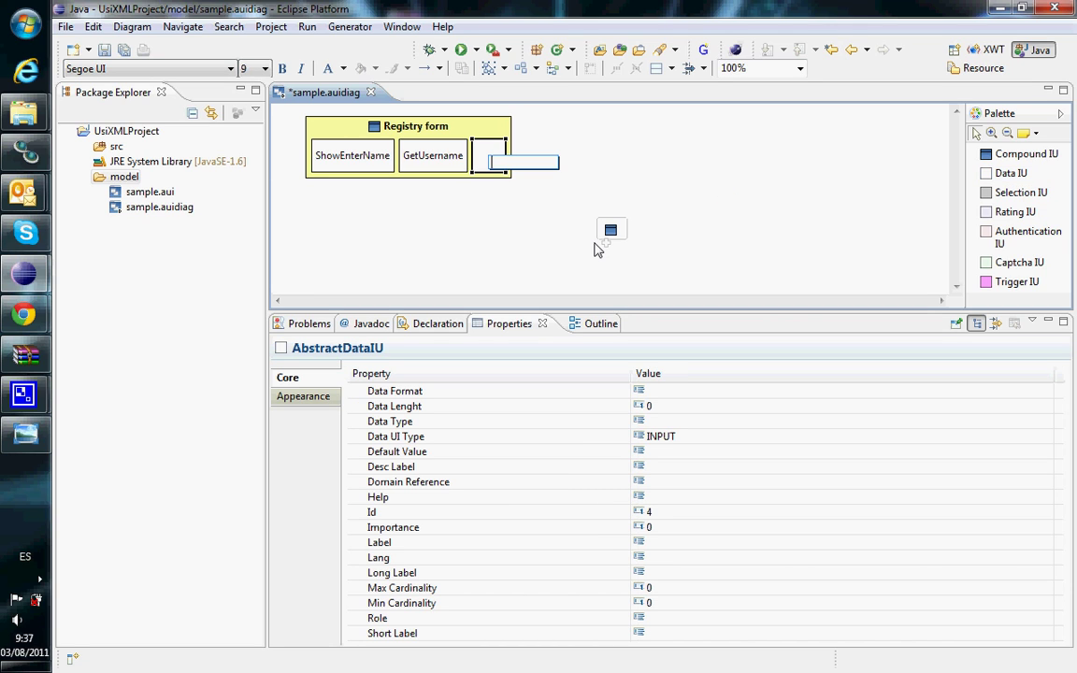
text(ShowE)
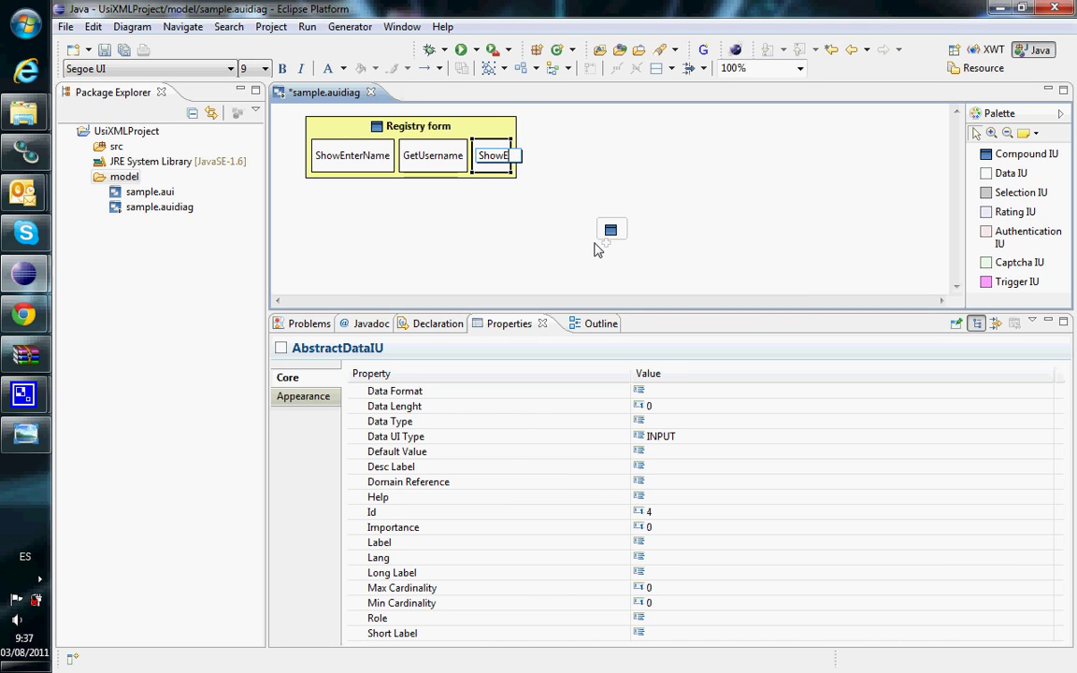
text(nterPassword)
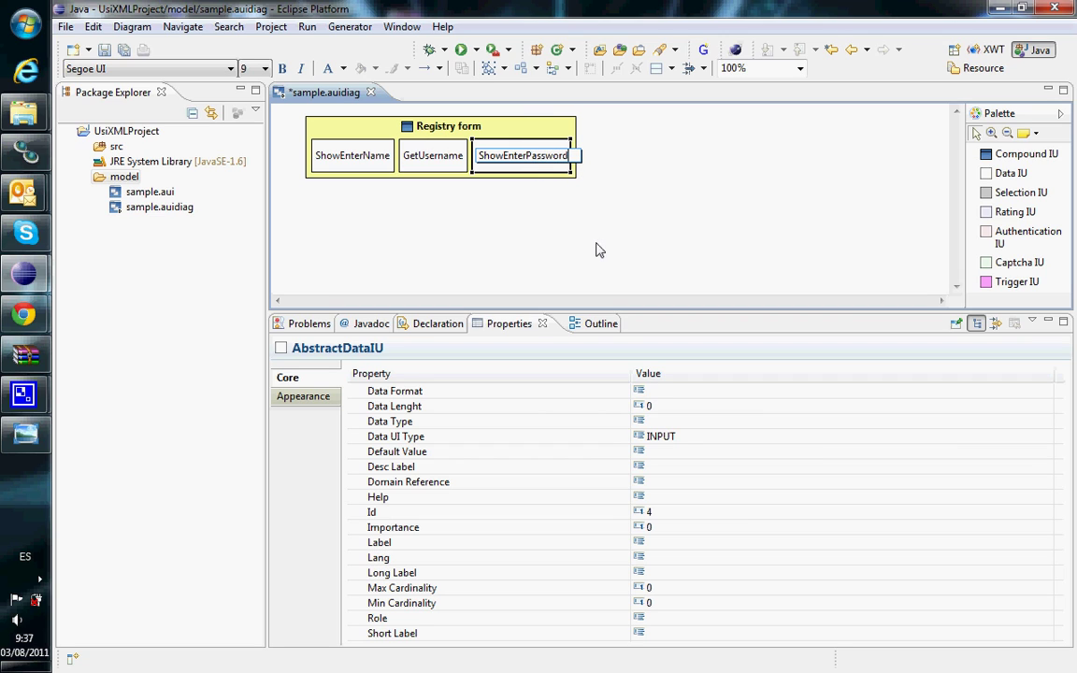
Step: Set the Data UI Type of ShowEnterPassword to OUTPUT and its Desc Label to "Enter password:"
click(690, 437)
click(690, 437)
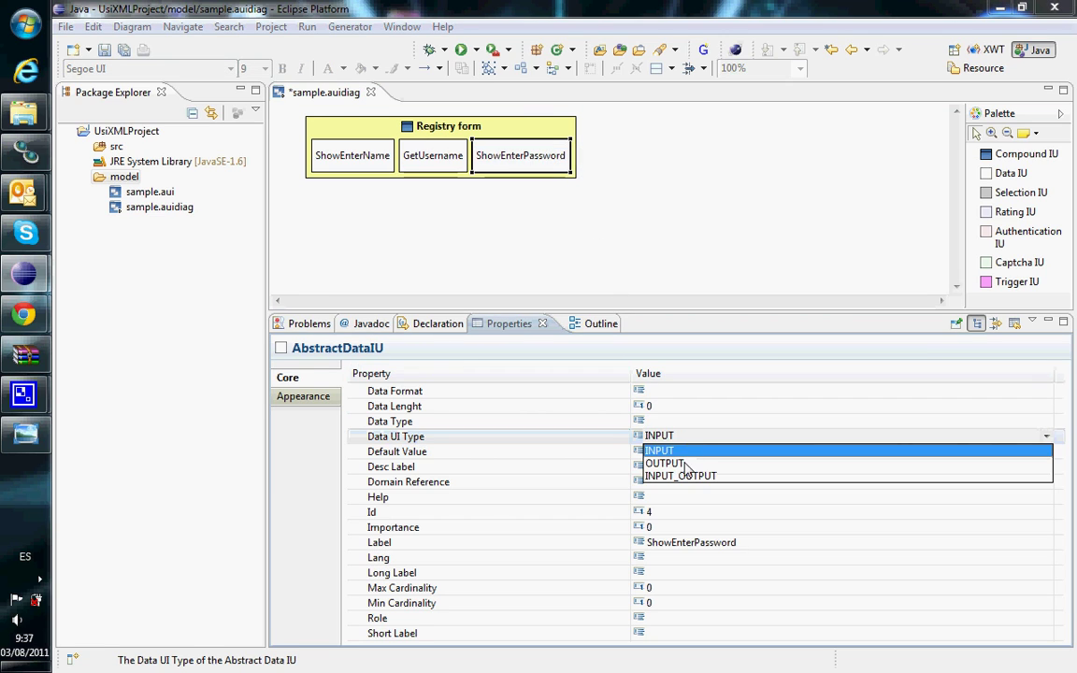
click(686, 461)
click(679, 474)
click(684, 464)
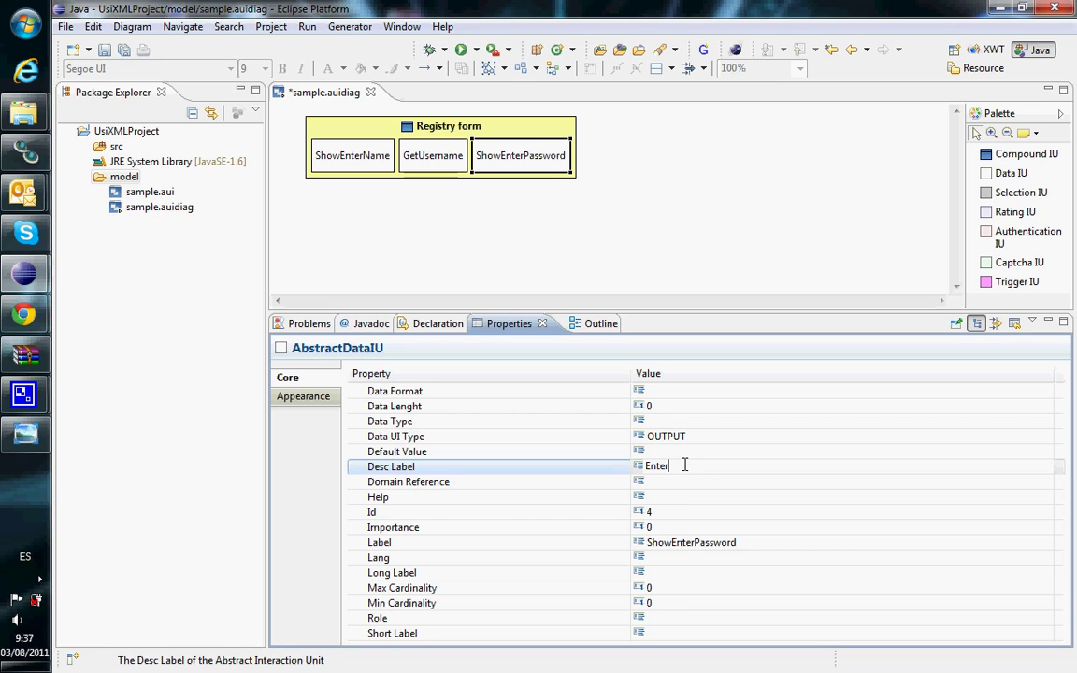
text(Enter password:)
Step: Add a Data IU named "GetPassword" after ShowEnterPassword in the Registry form
click(1002, 173)
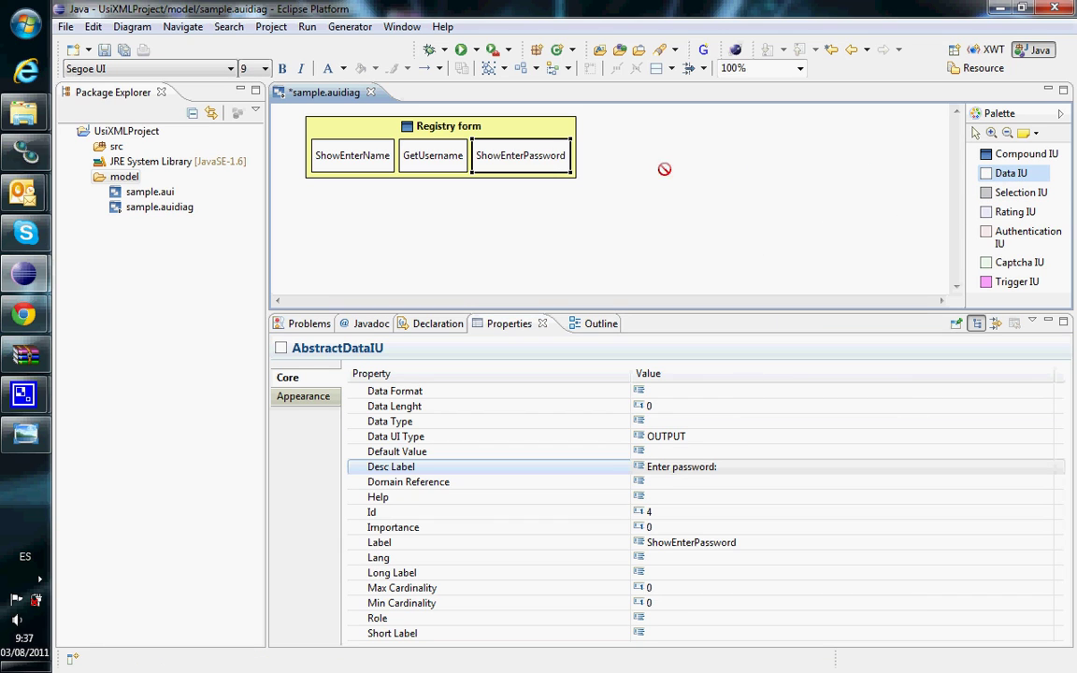
click(576, 174)
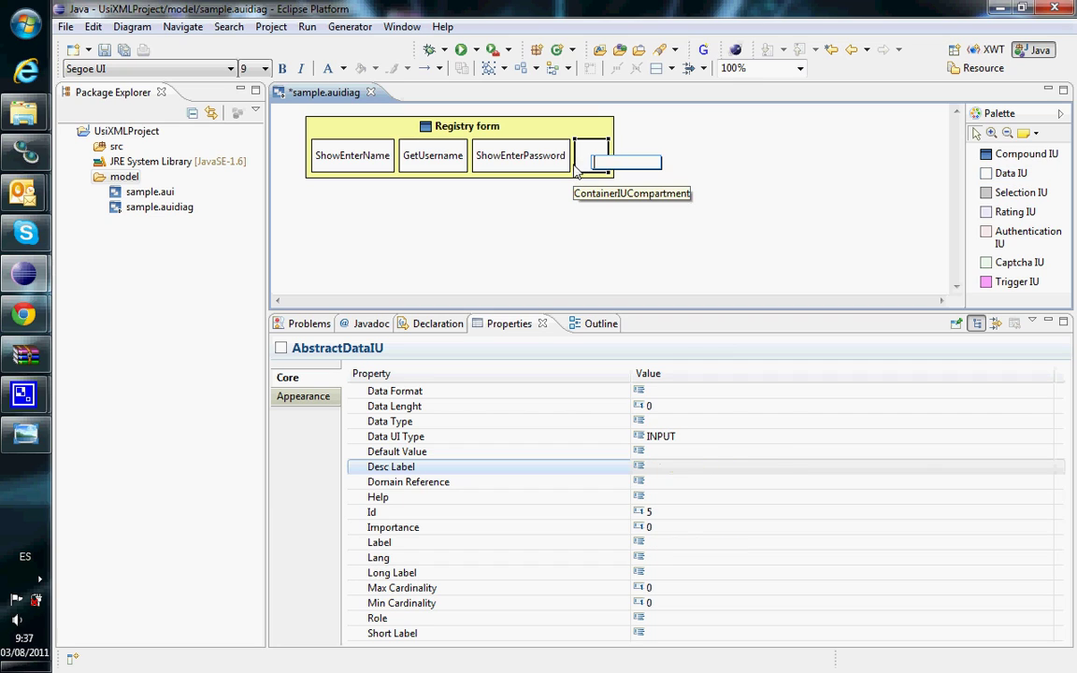
text(Get)
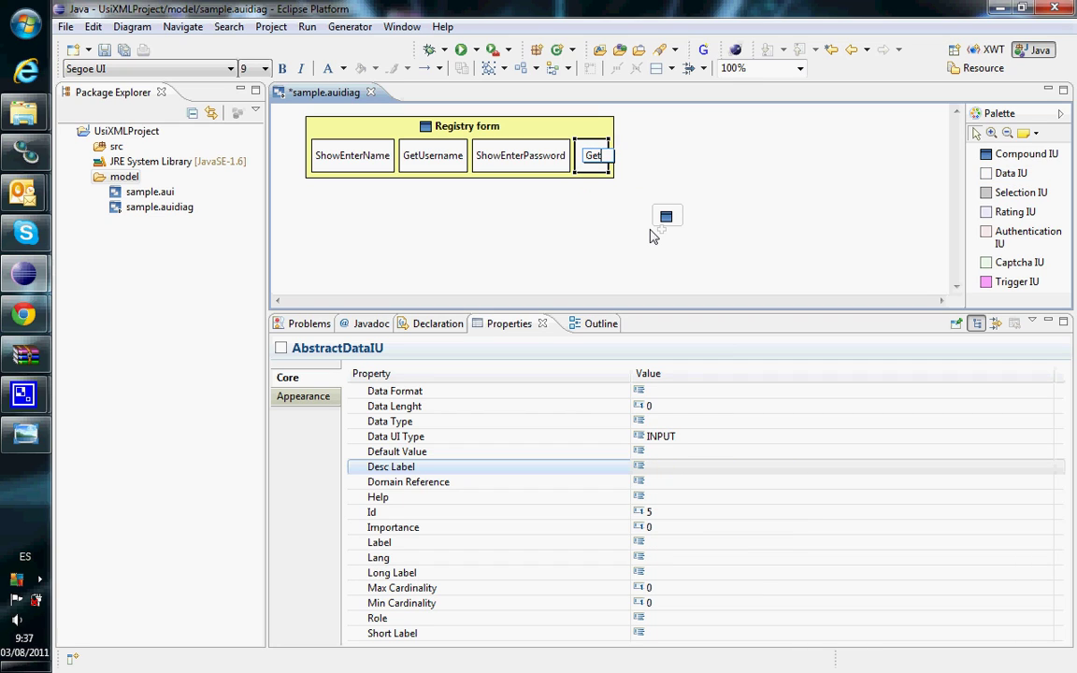
text(Password)
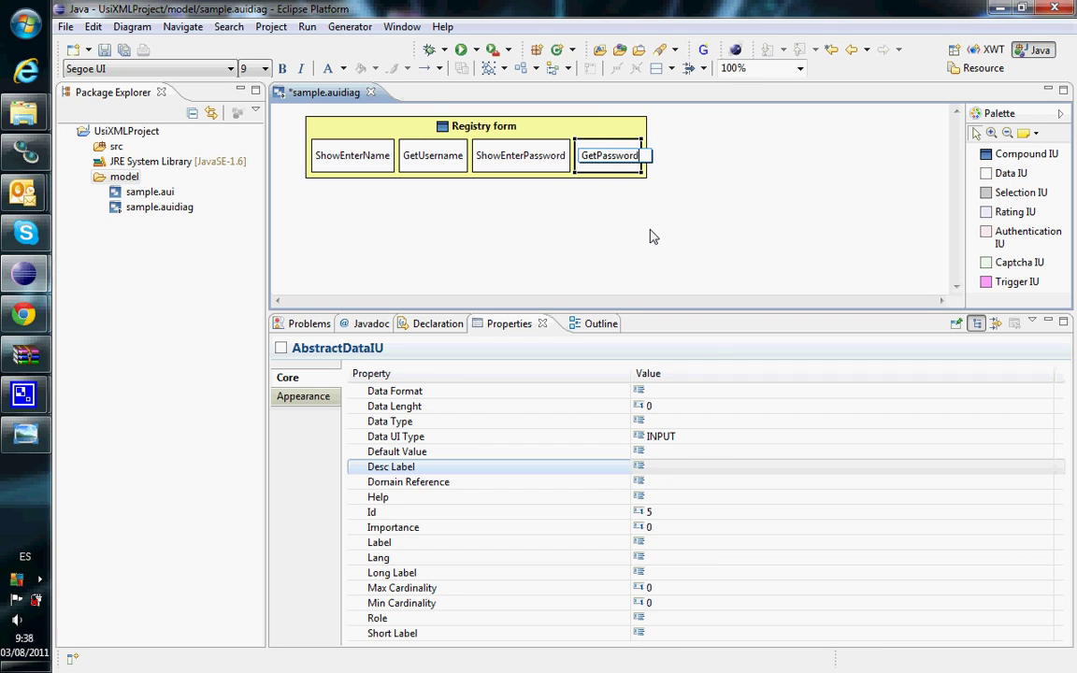
Step: Set the Desc Label of GetPassword to a placeholder of eight asterisks
click(681, 470)
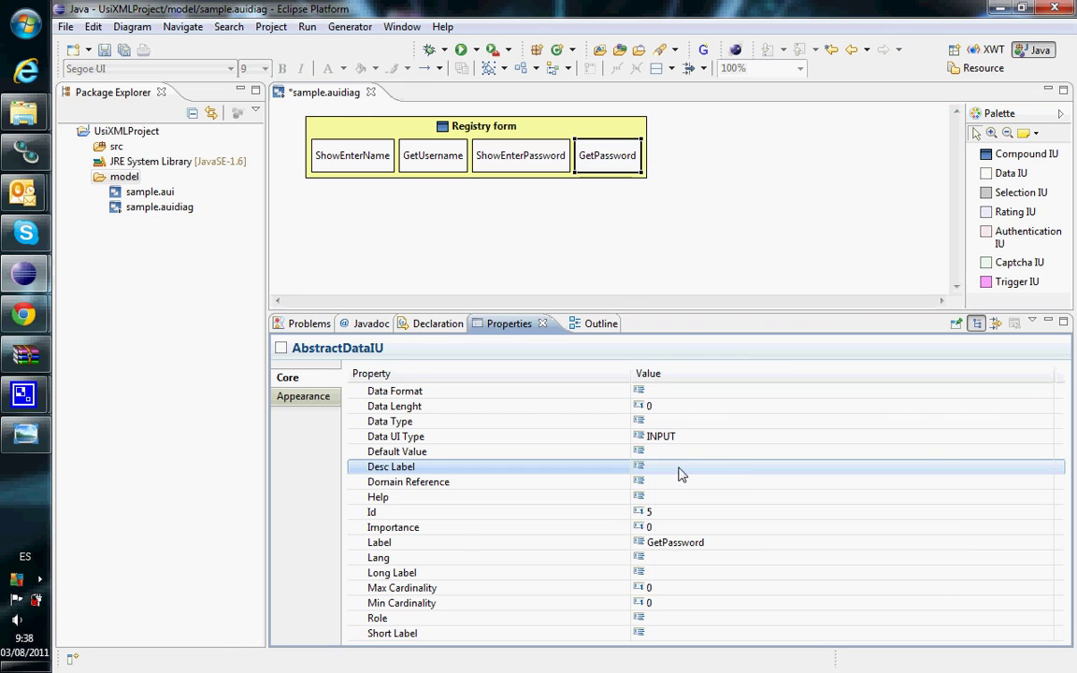
click(682, 475)
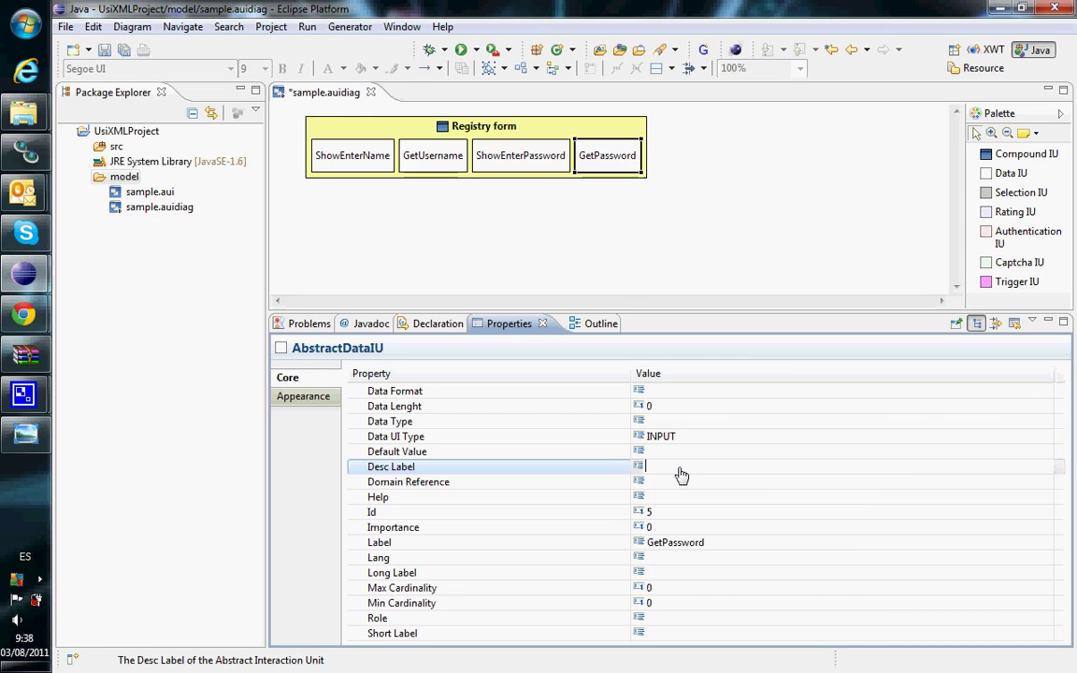
text(********)
key(Return)
Step: Add a Data IU named "ShowSelectRole" after GetPassword in the Registry form
click(1009, 173)
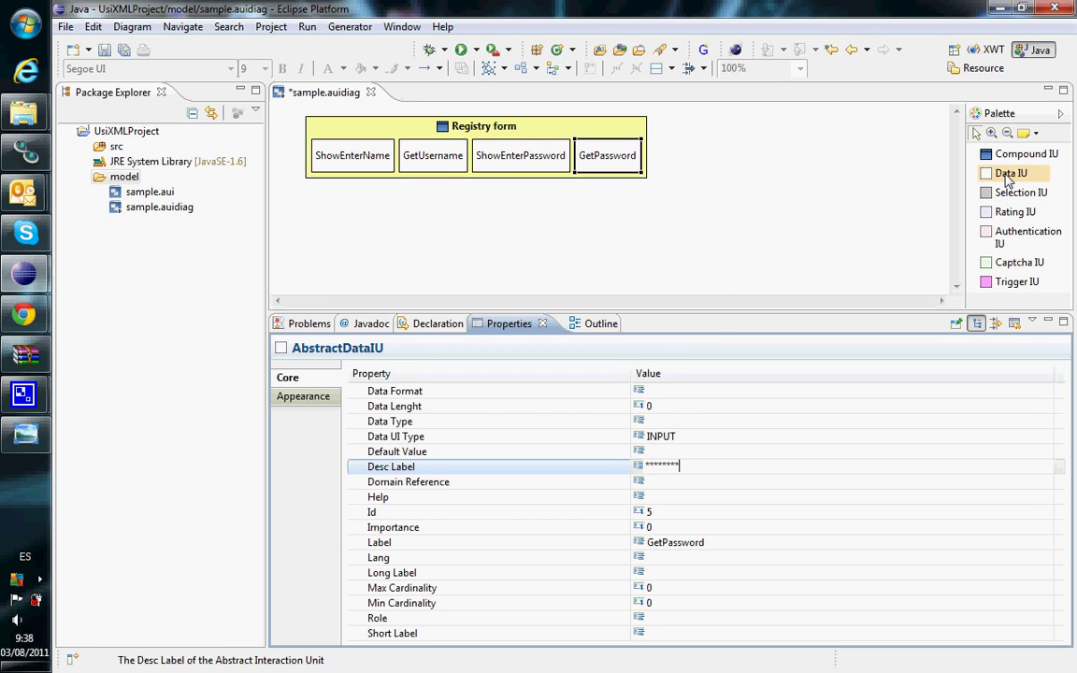
click(643, 171)
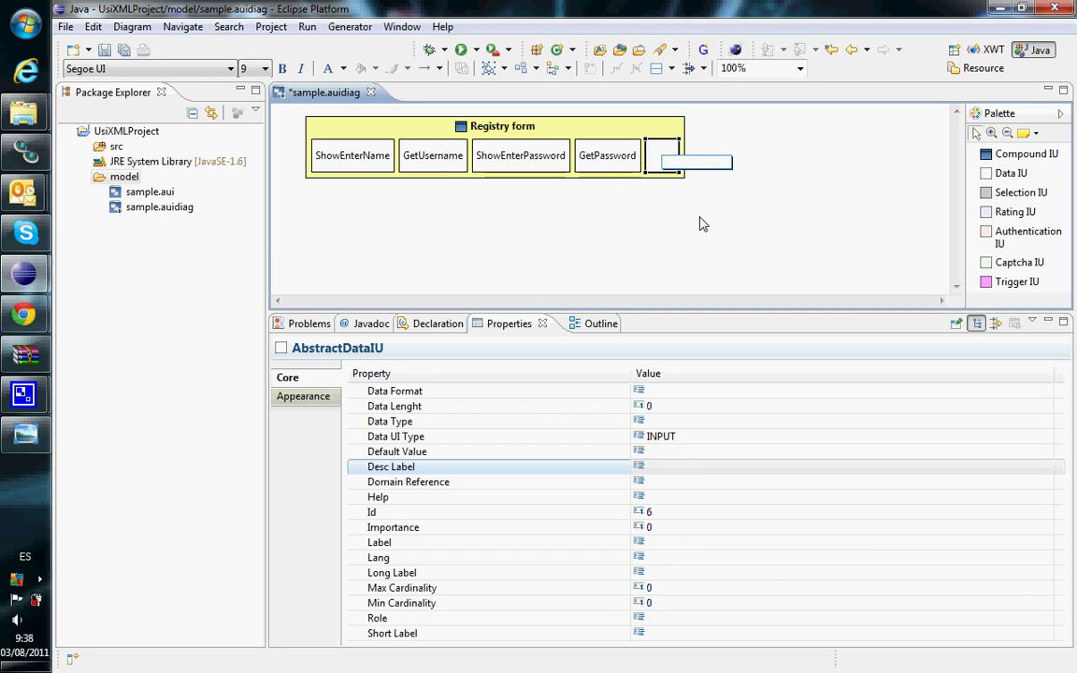
text(Show)
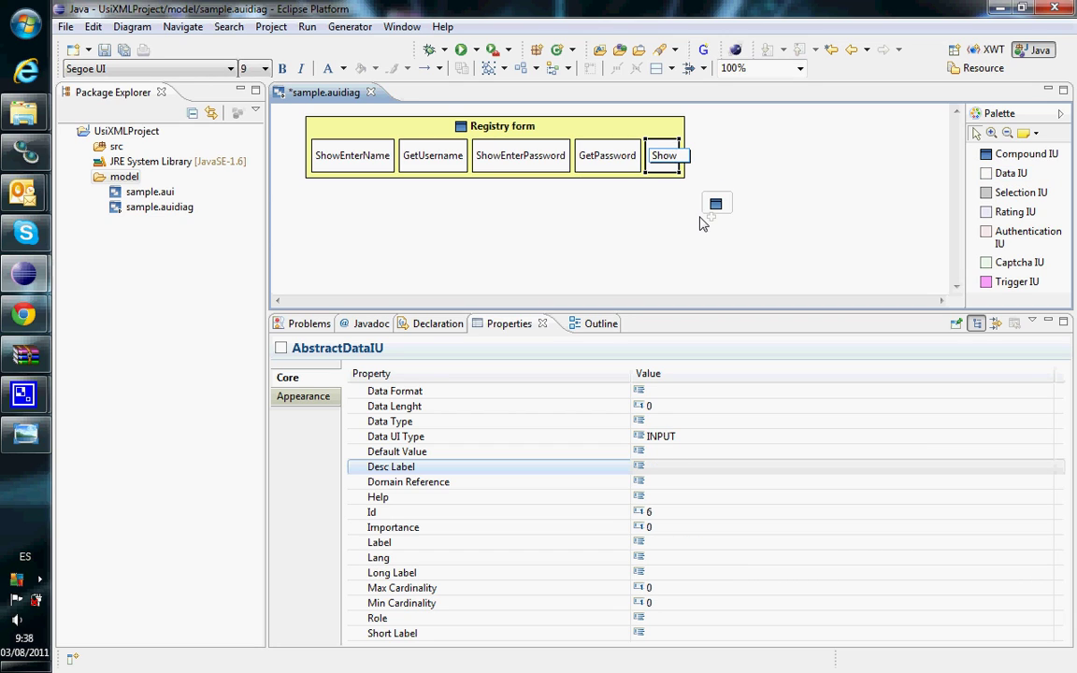
text(Select)
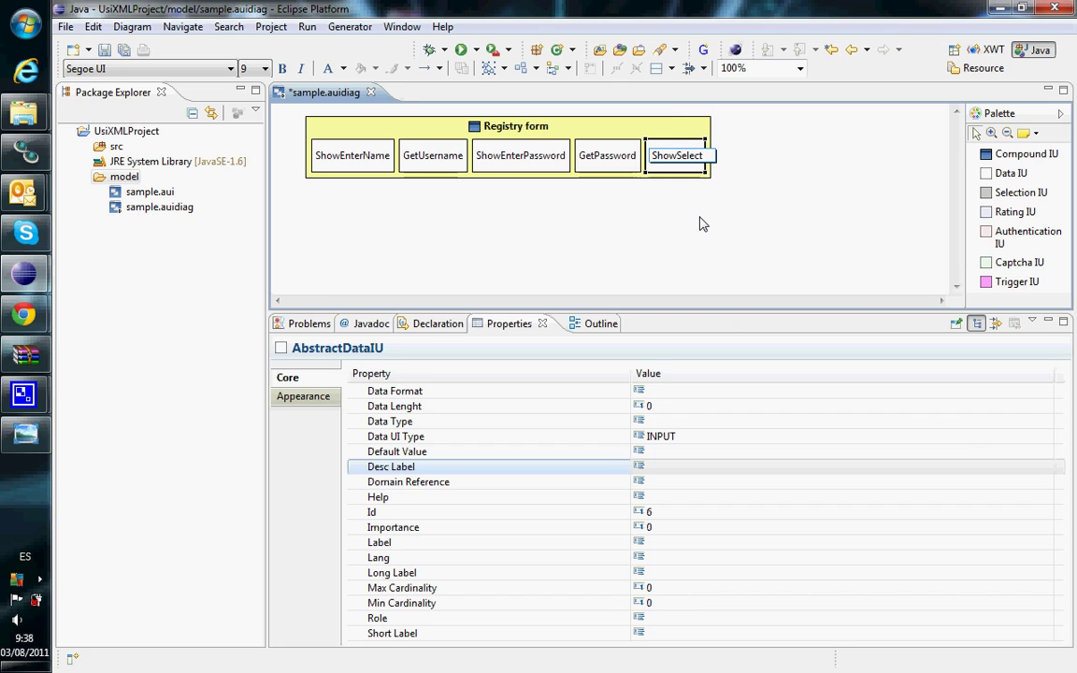
text(Role)
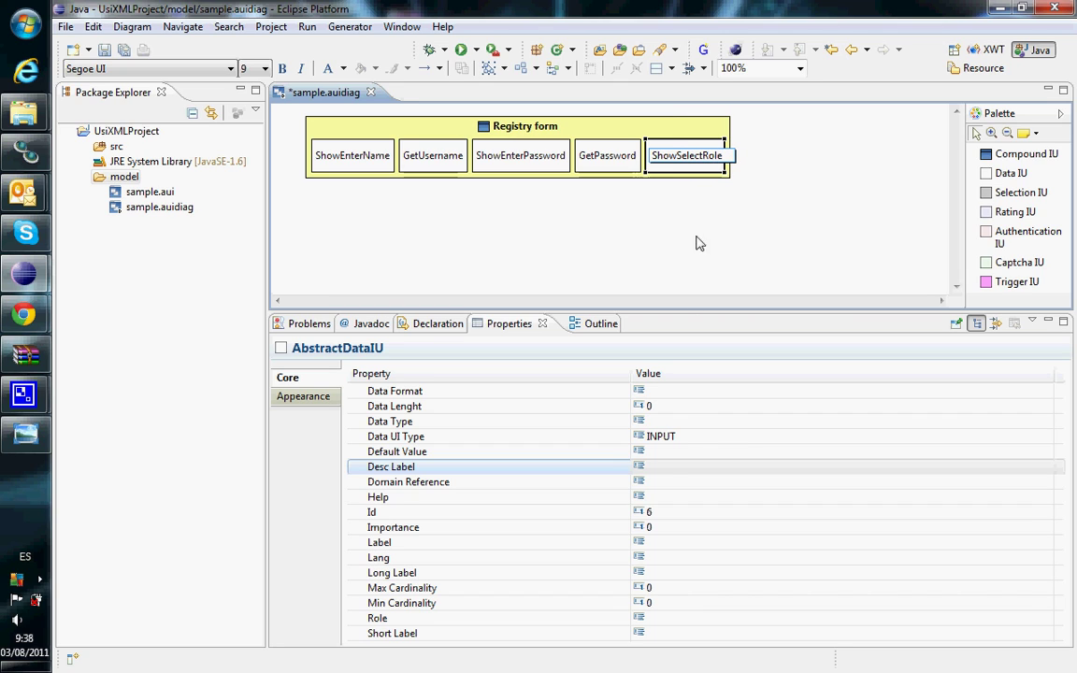
Step: Set the Desc Label of ShowSelectRole to "Select role:" and its Data UI Type to OUTPUT
click(673, 467)
text(S)
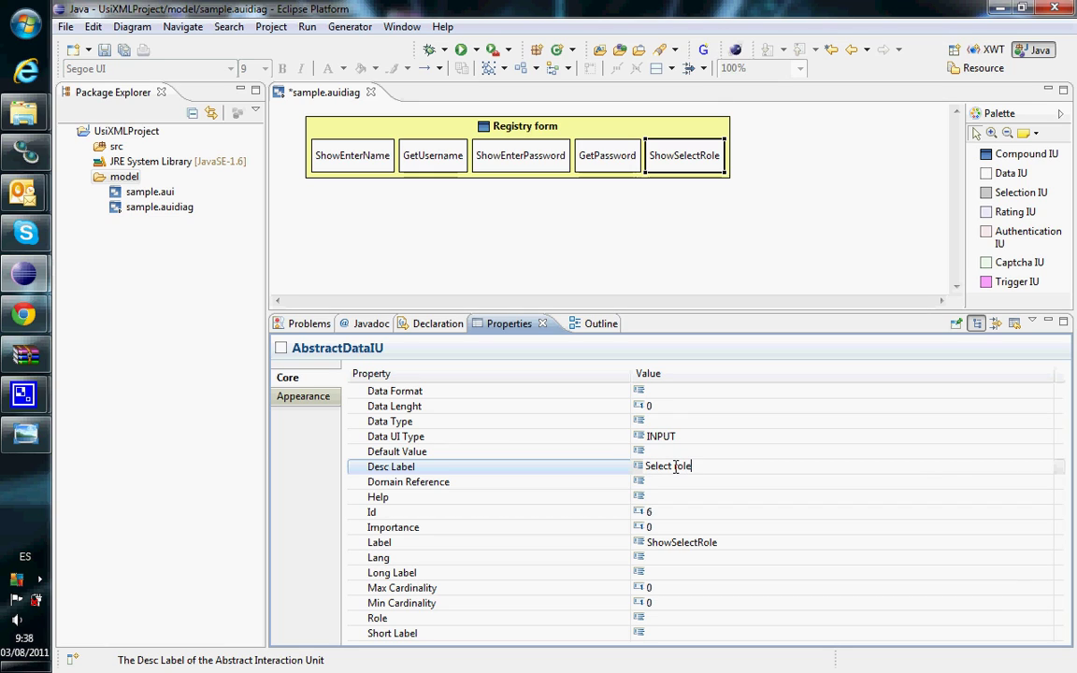
text(elect role)
click(690, 437)
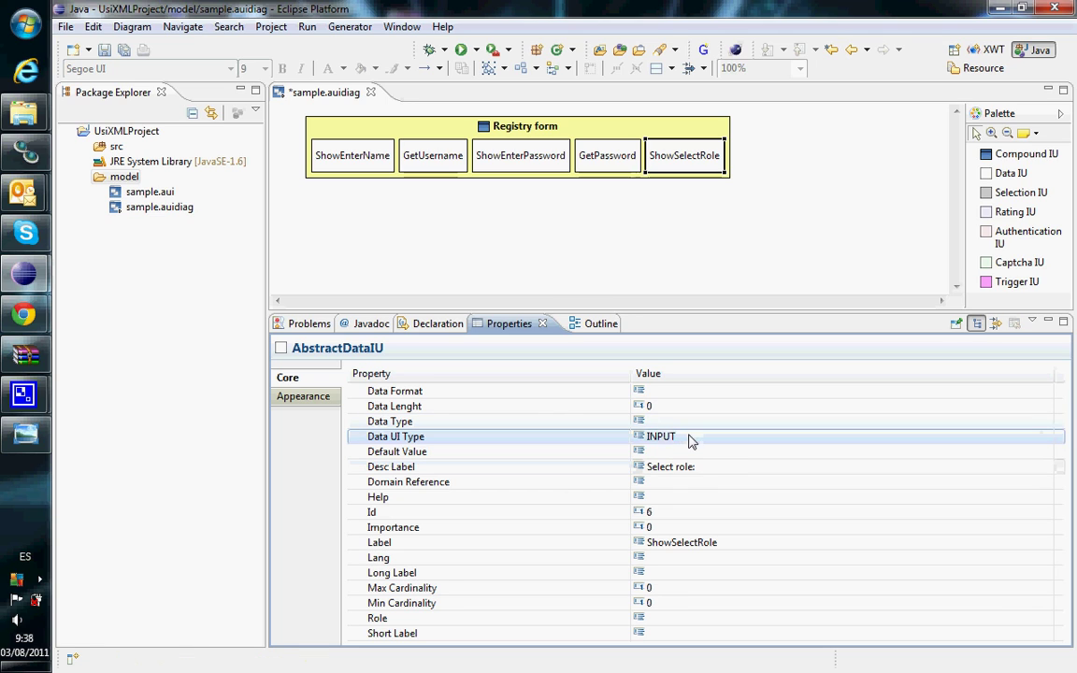
click(685, 436)
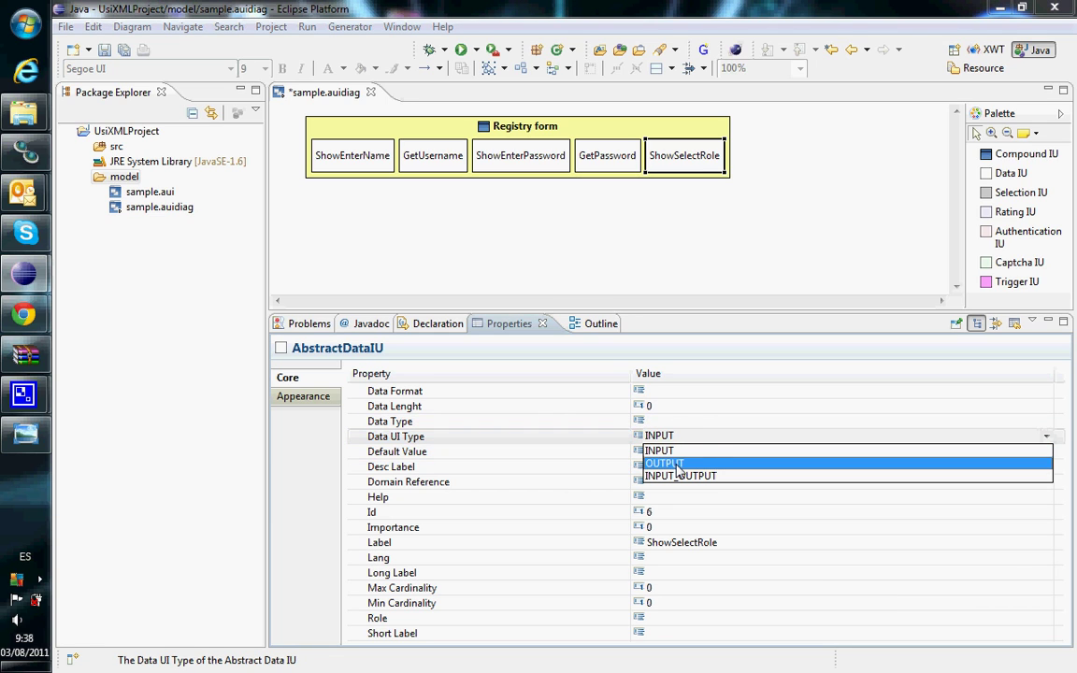
click(677, 464)
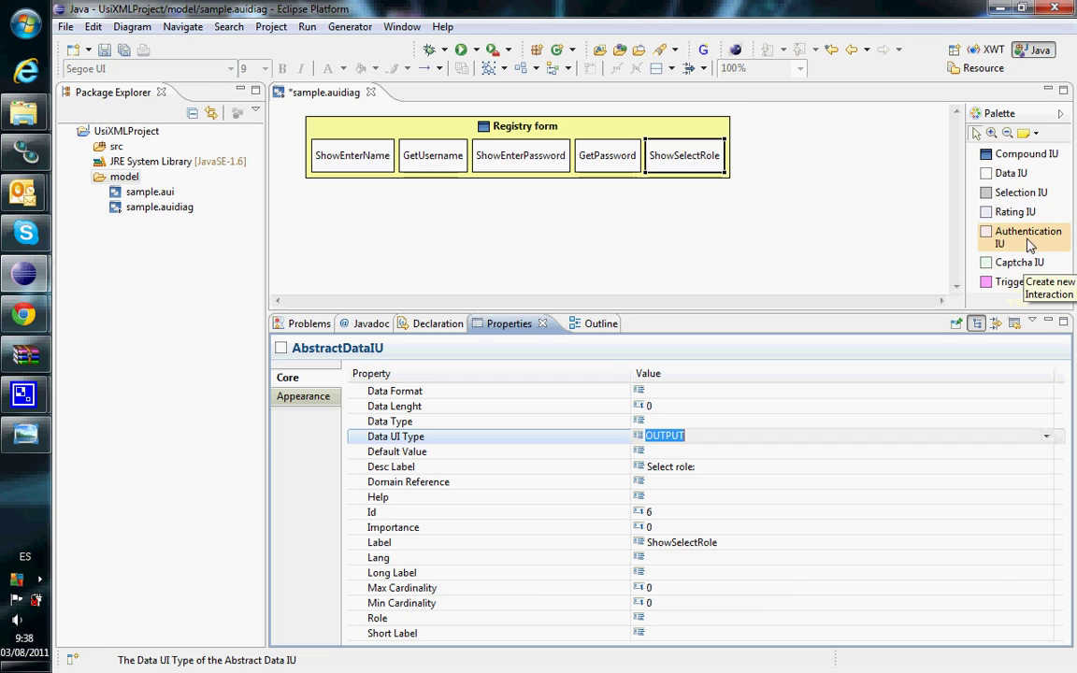
Step: Add a Selection IU named "SelectRole" after ShowSelectRole in the Registry form
click(1023, 193)
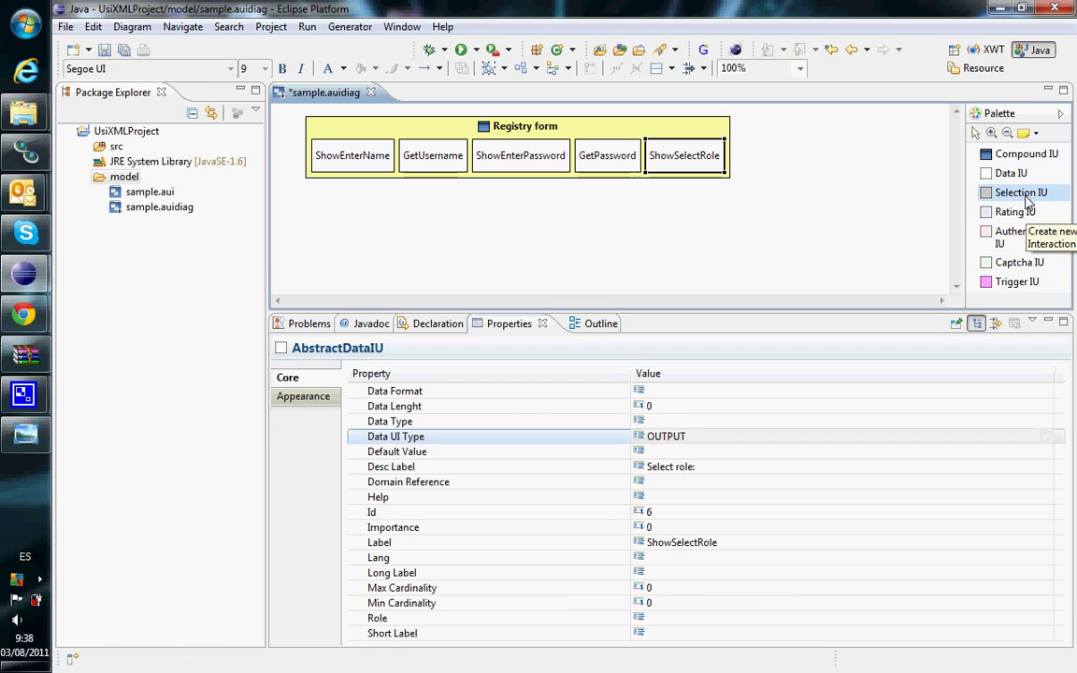
click(731, 174)
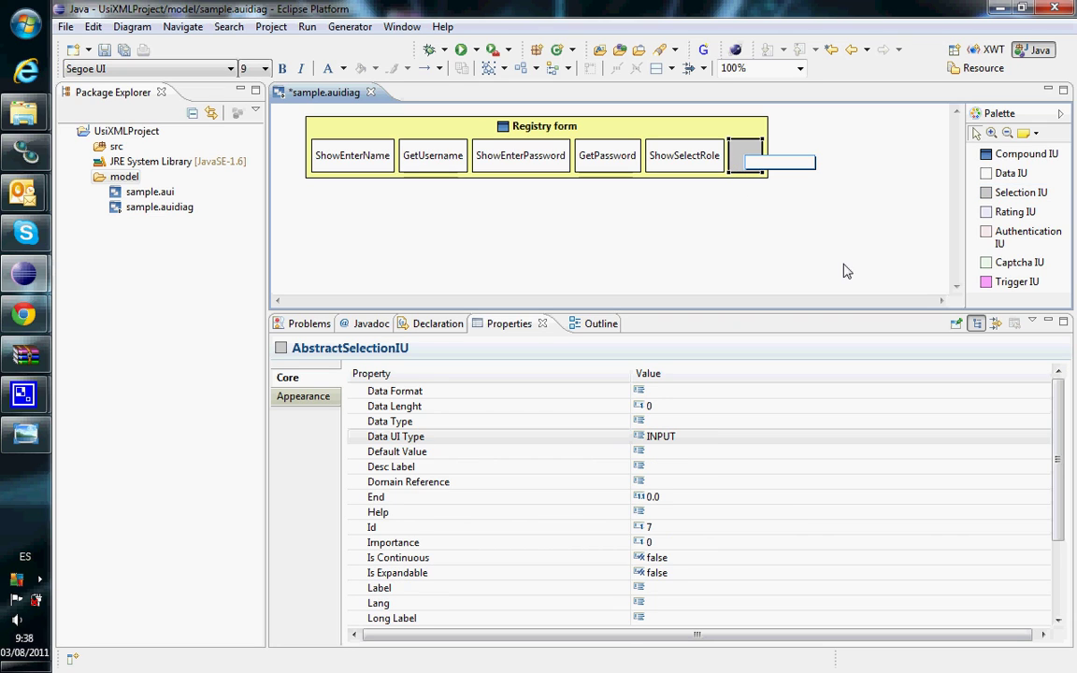
text(Select)
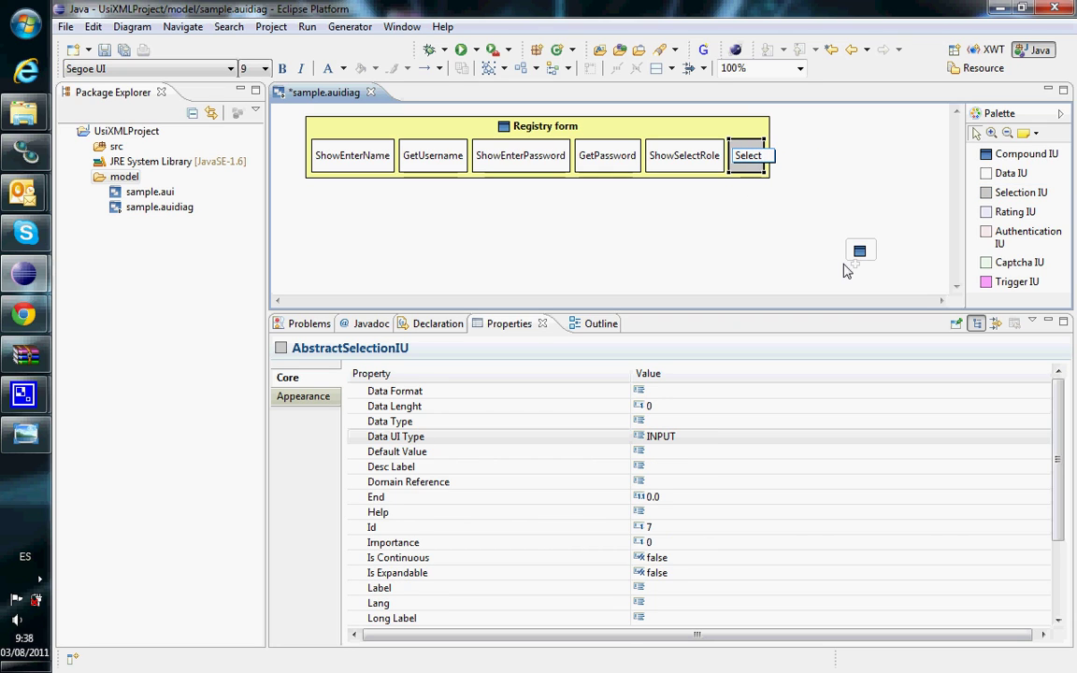
text(Role)
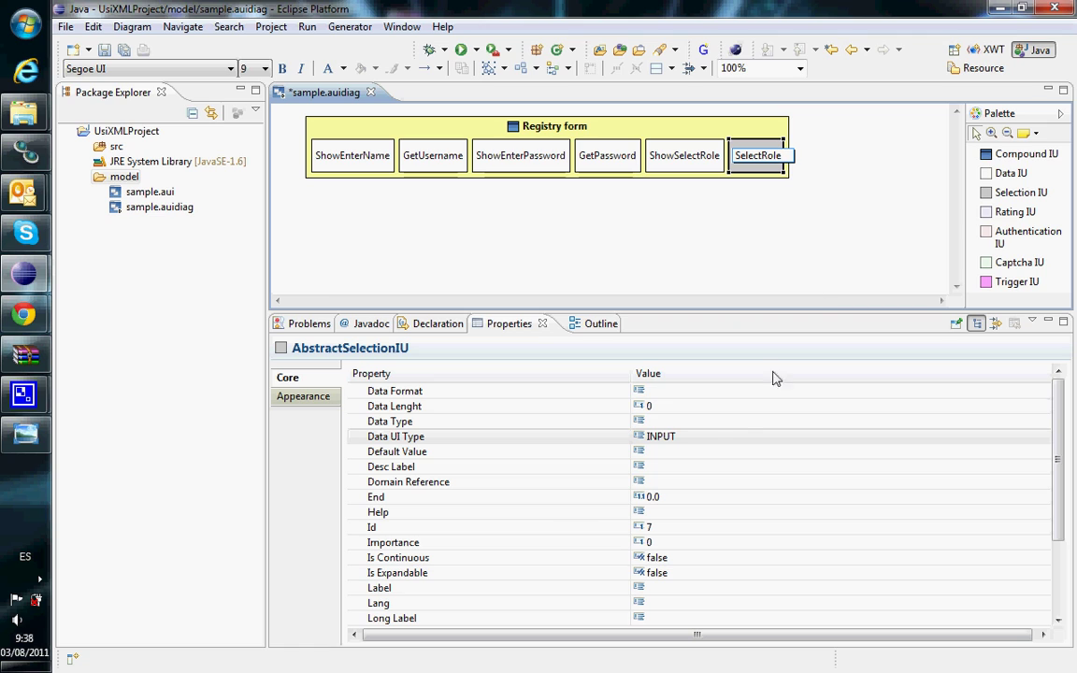
Step: Set the Data UI Type of SelectRole to INPUT_OUTPUT and its Is Expandable property to true
click(691, 436)
click(687, 477)
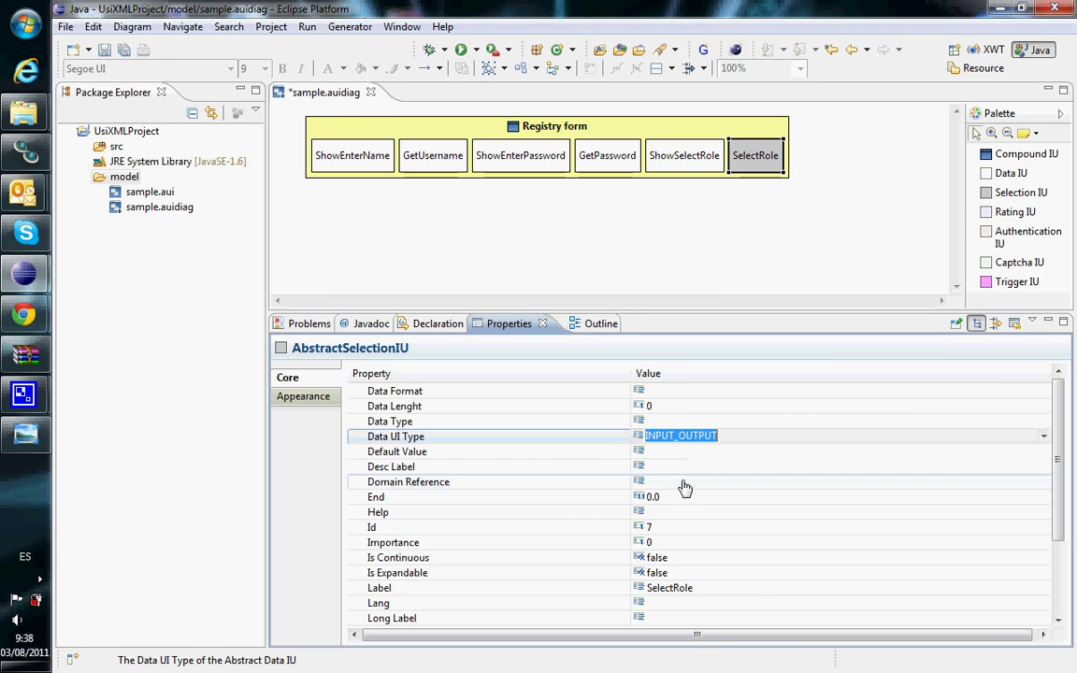
click(688, 579)
click(687, 572)
click(674, 601)
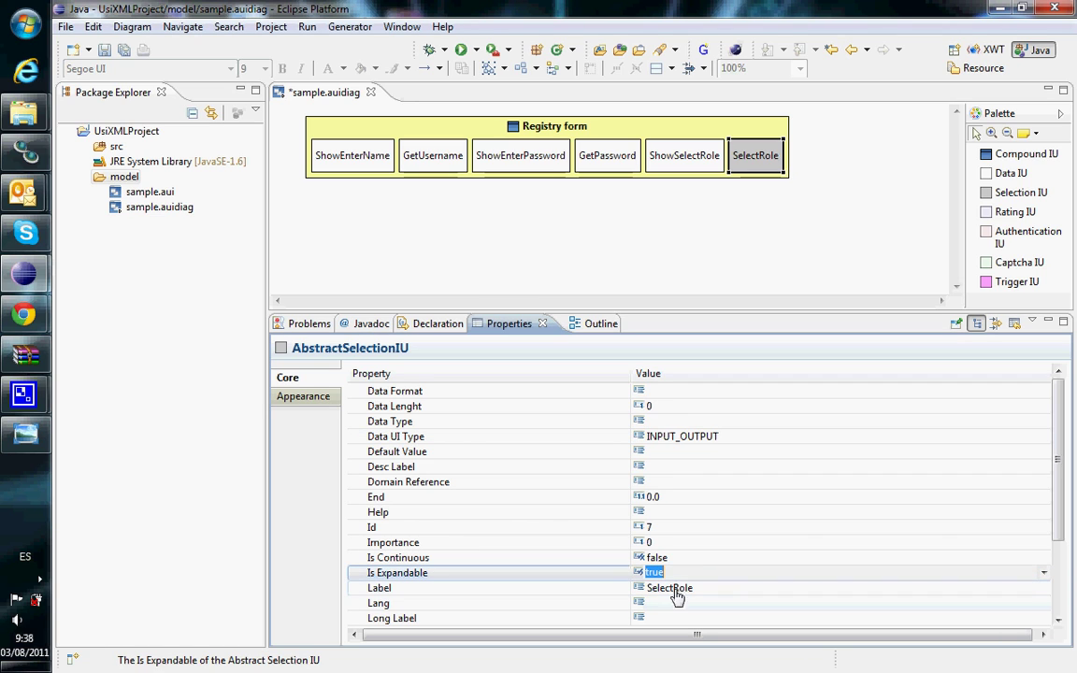
Step: Set the Desc Label of the SelectRole selection unit to "Admin"
click(676, 469)
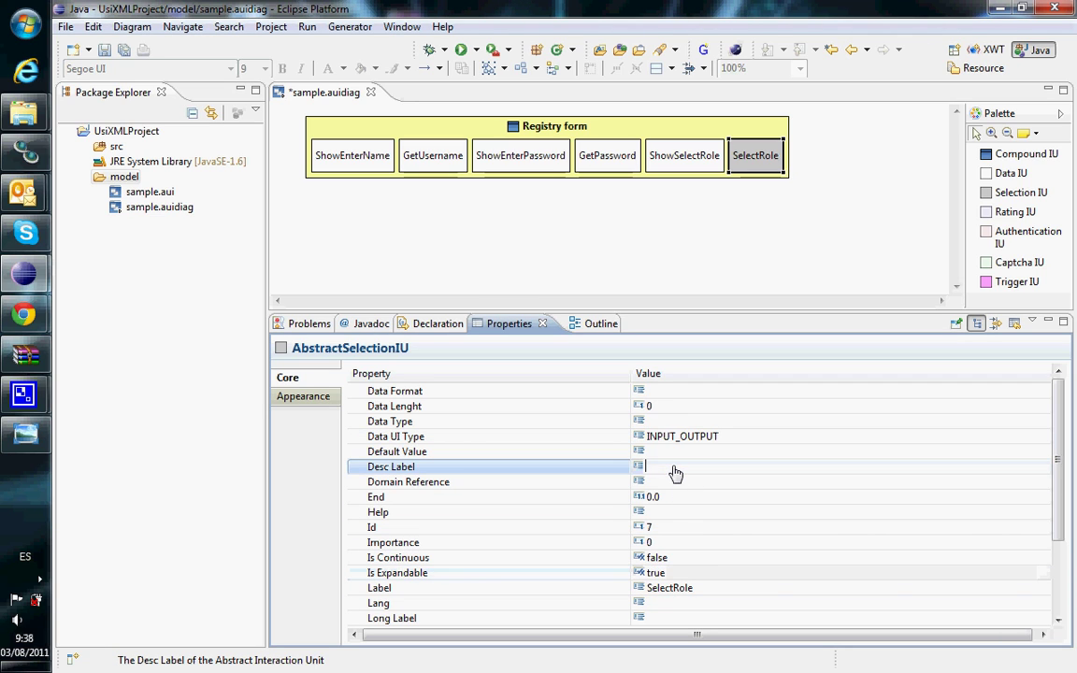
text(Ad)
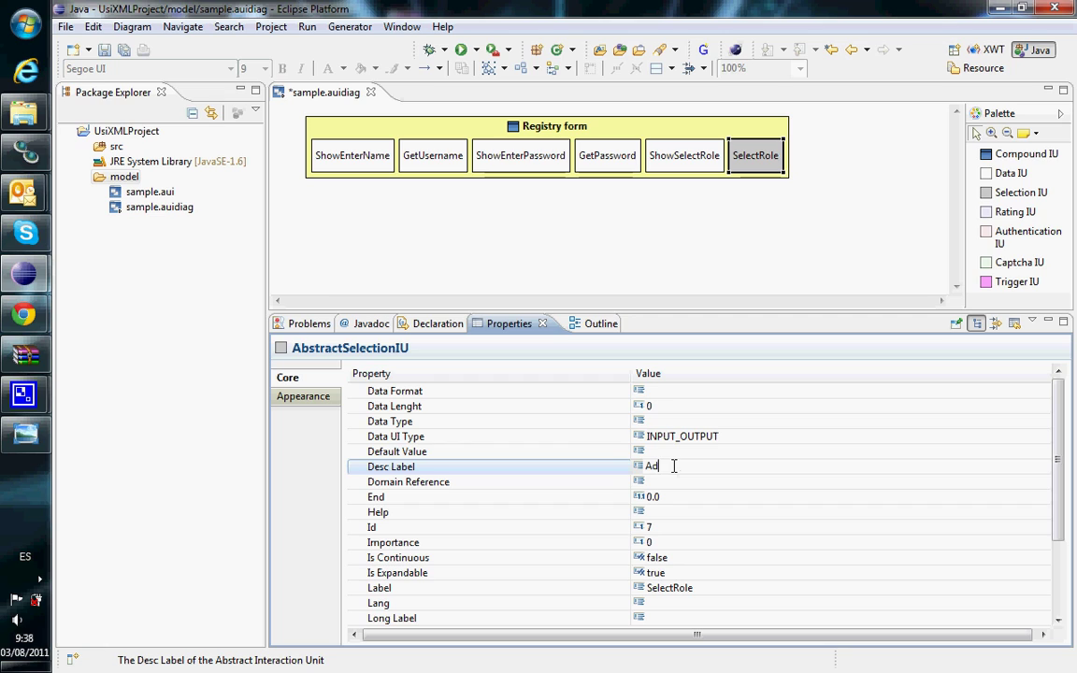
text(min)
Step: Add a Trigger IU named "Submit" after SelectRole in the Registry form
click(1016, 281)
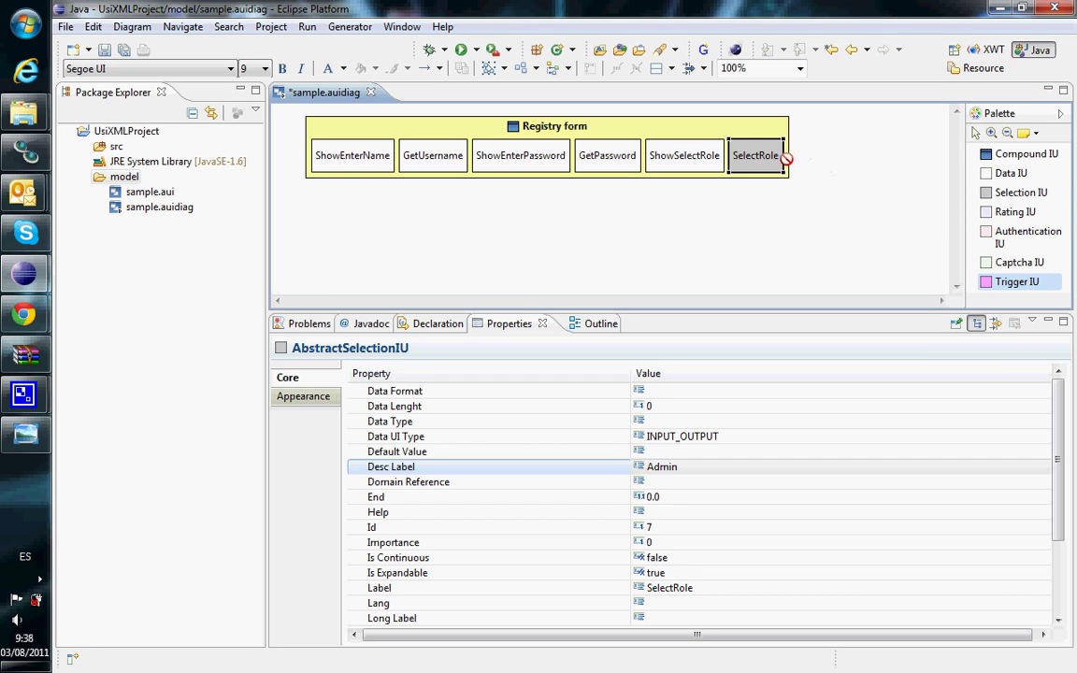
click(791, 168)
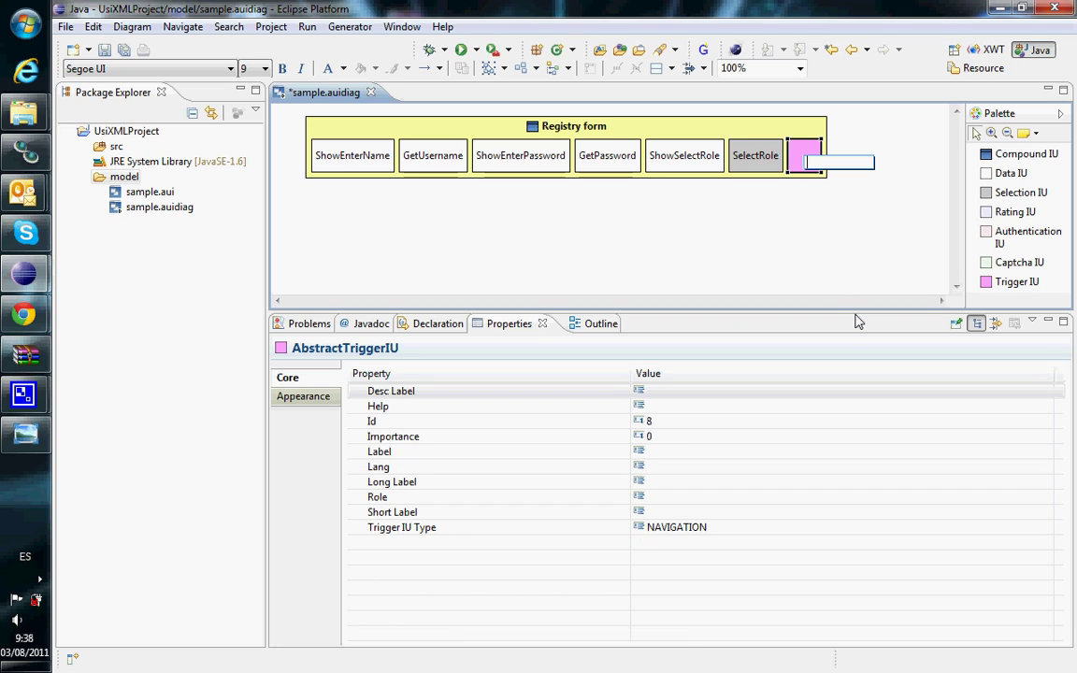
text(Submi)
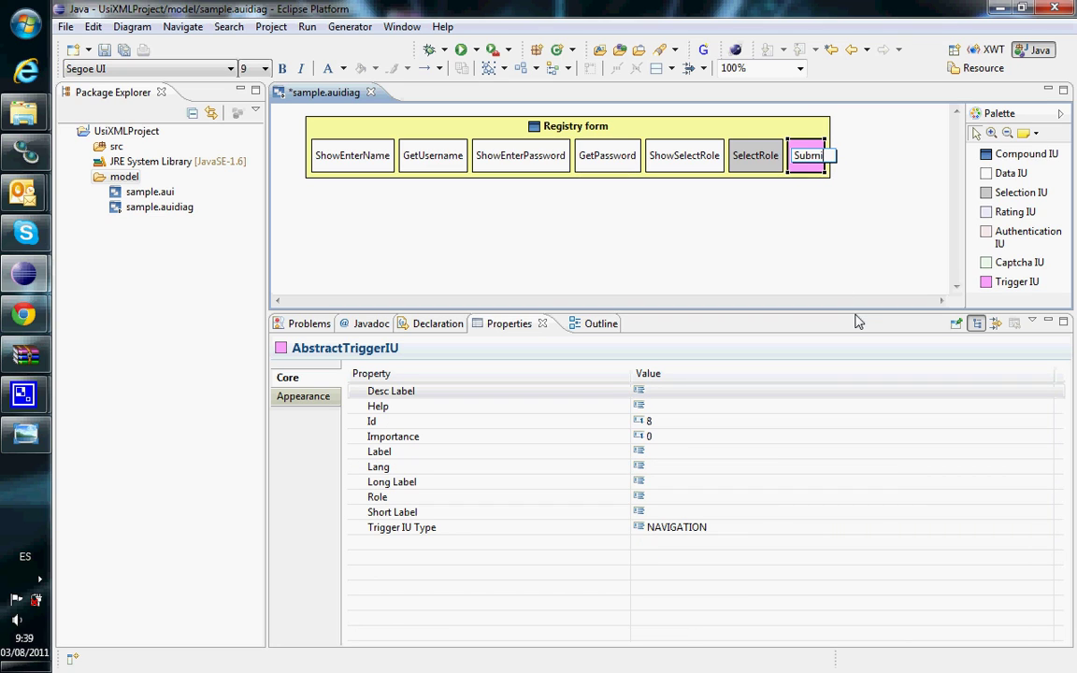
text(t)
Step: Set the Long Label of the Submit trigger to "Login" and its Trigger IU Type to OPERATION
click(667, 486)
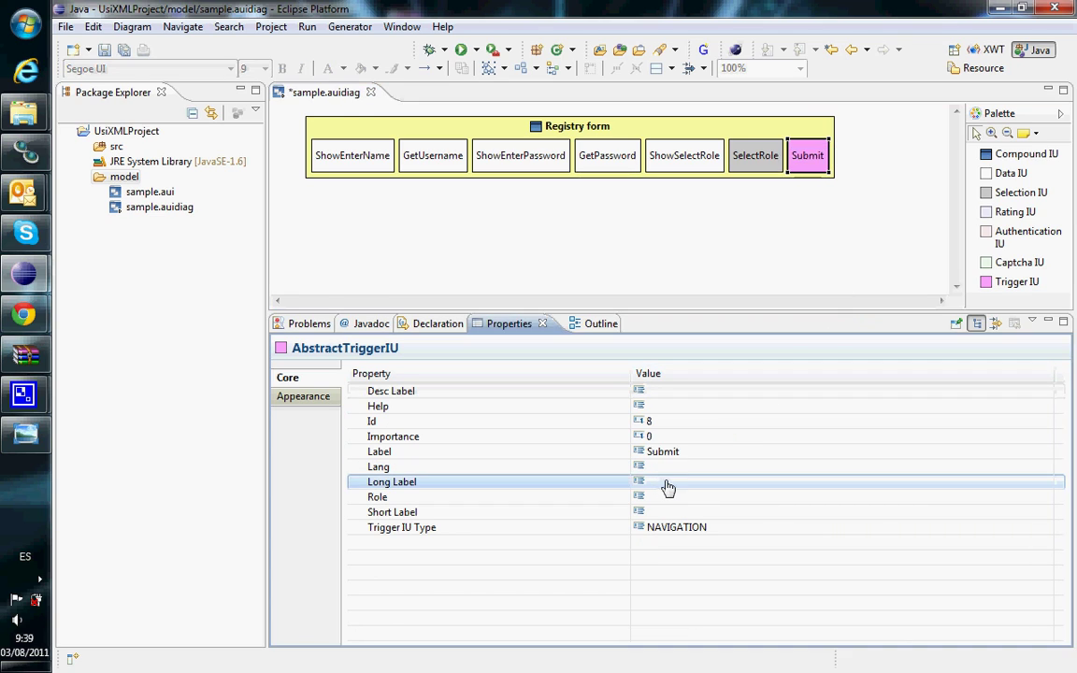
click(724, 529)
click(723, 529)
click(714, 542)
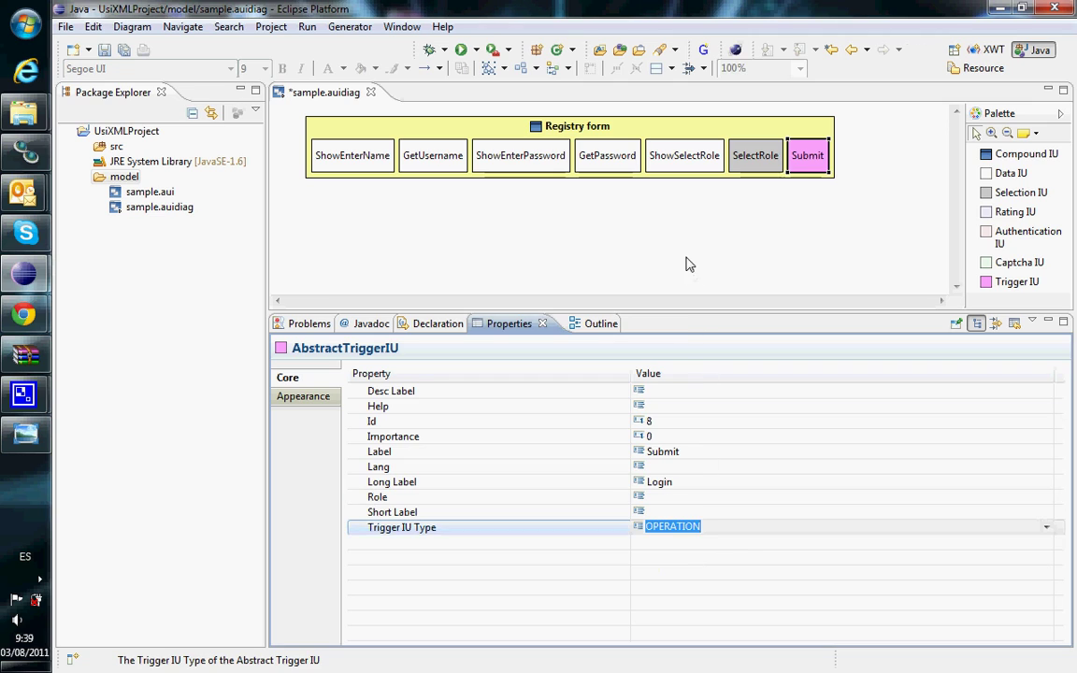
Step: Save the diagram and transform sample.aui into a concrete user interface with the "to CUI" command
click(620, 261)
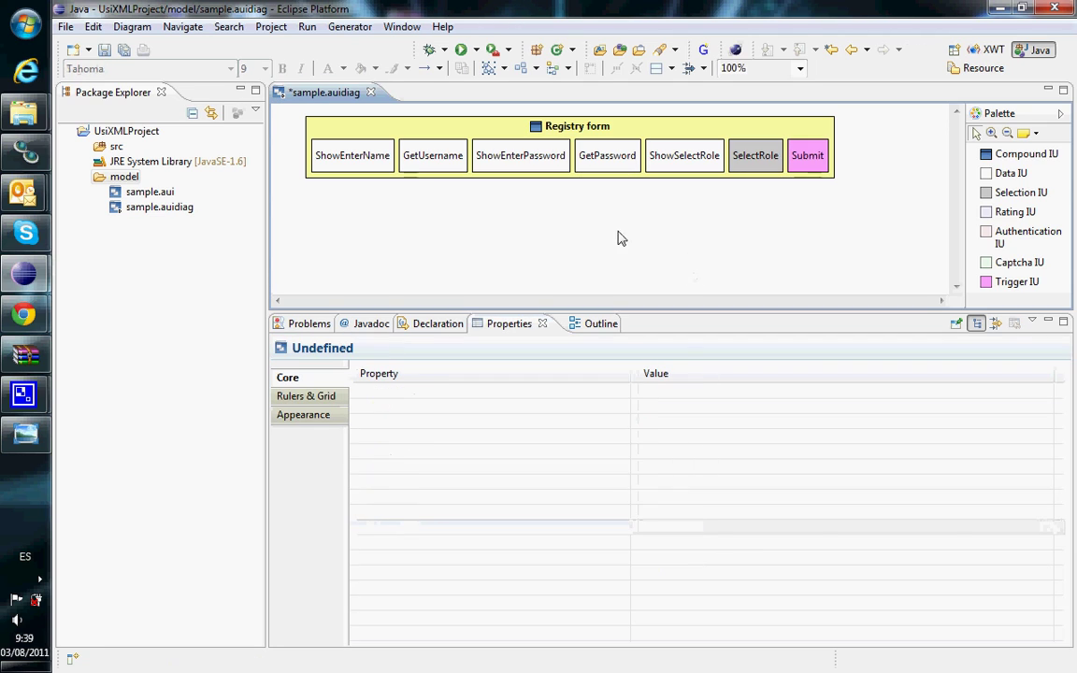
click(104, 49)
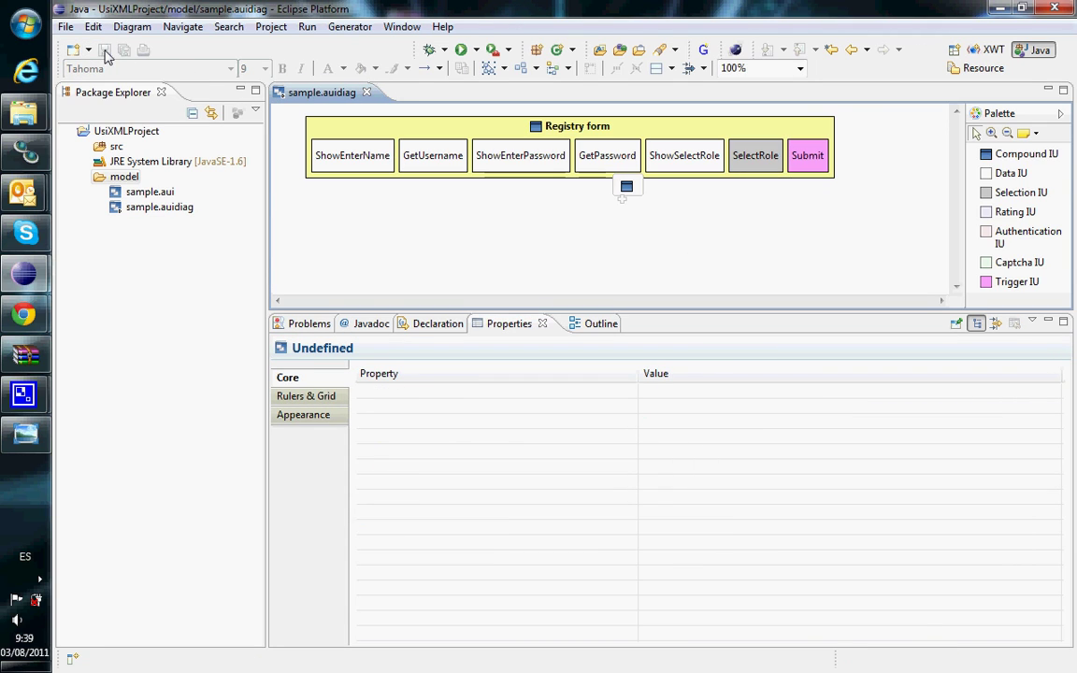
click(140, 192)
click(142, 210)
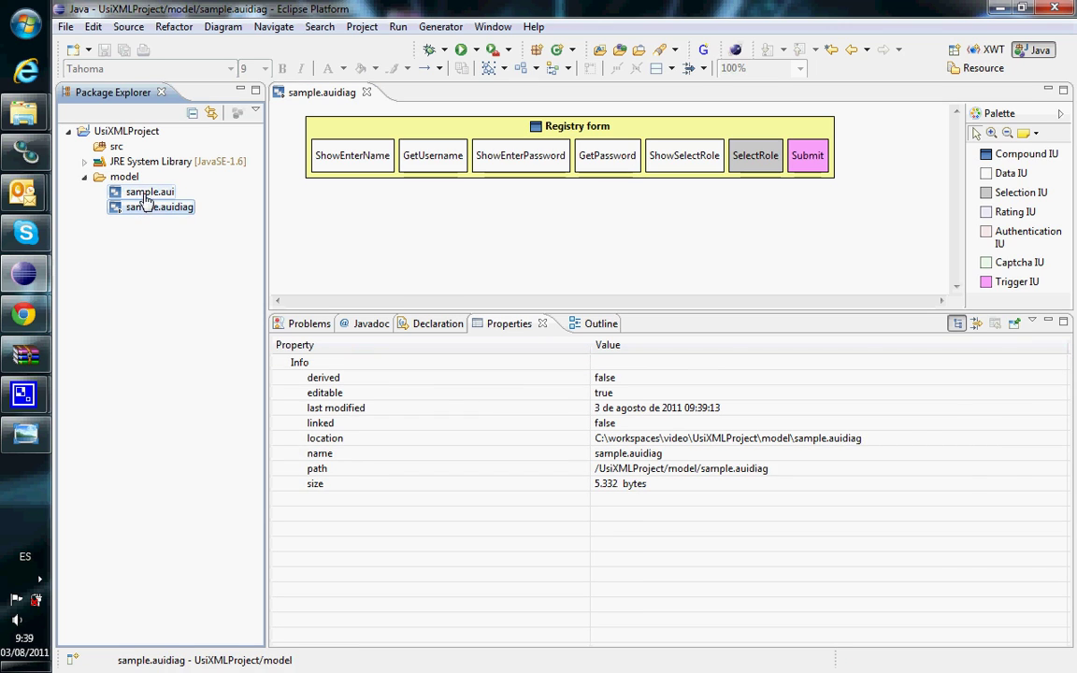
click(143, 194)
right_click(144, 194)
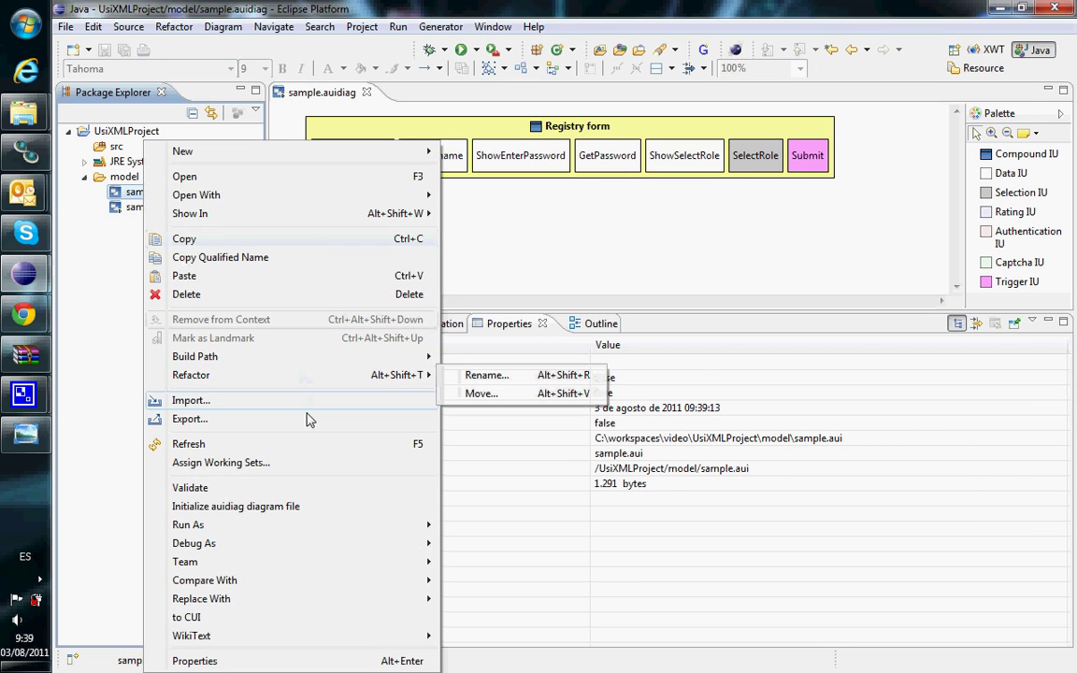
click(264, 618)
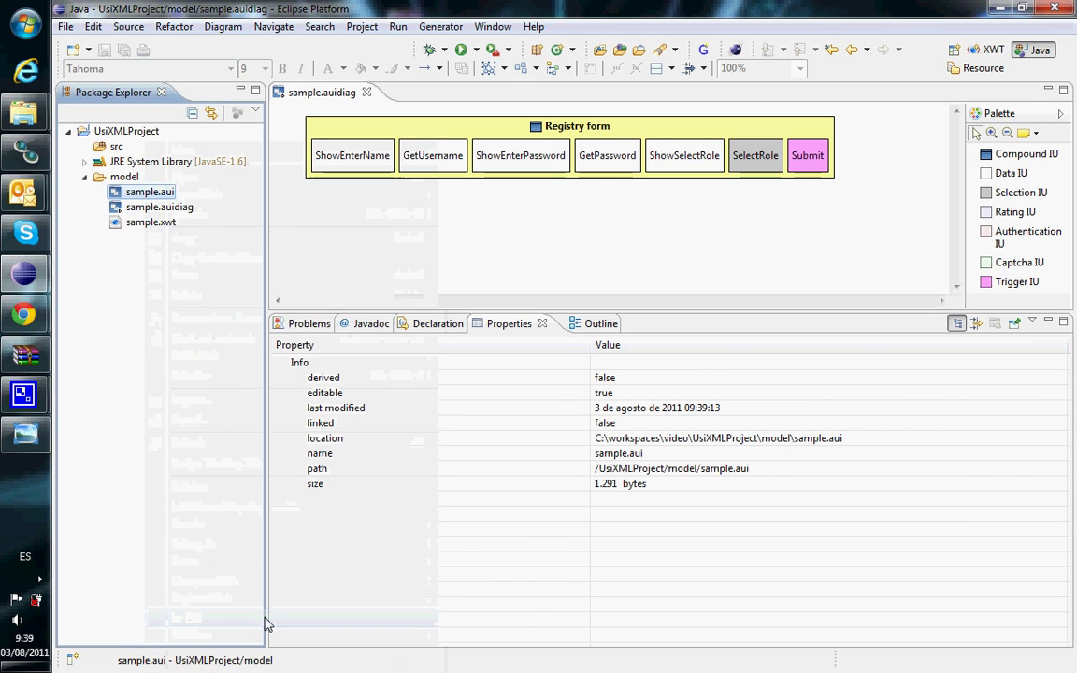
Step: Open sample.xwt in the XWT perspective and enlarge the editor area to fit the whole form and its source
double_click(159, 224)
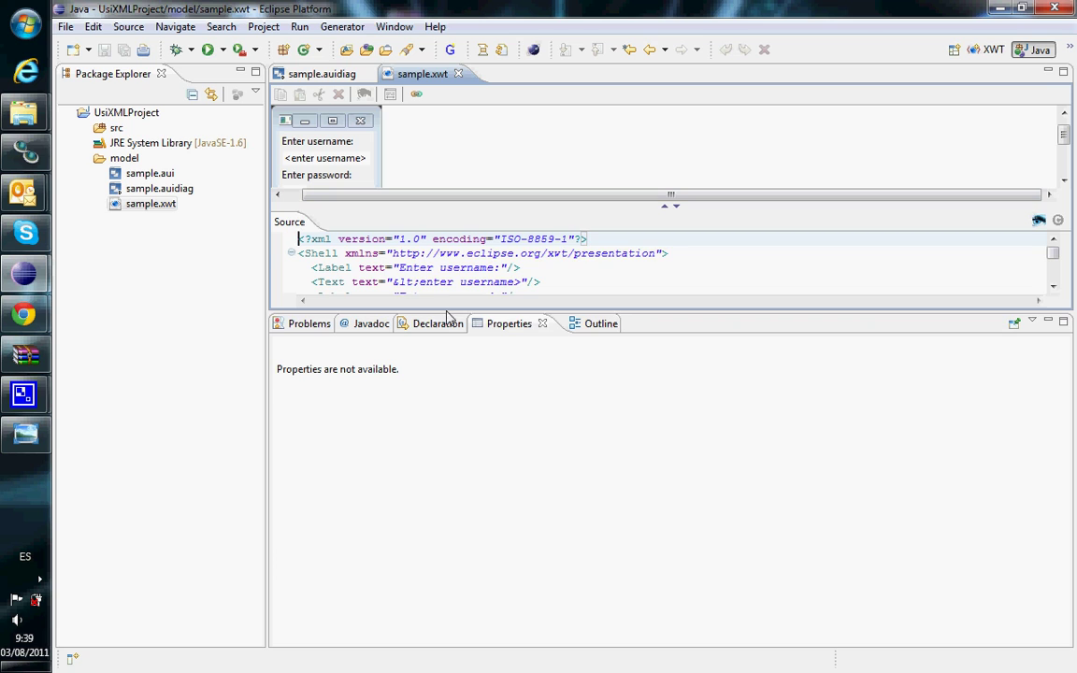
drag(447, 313, 448, 541)
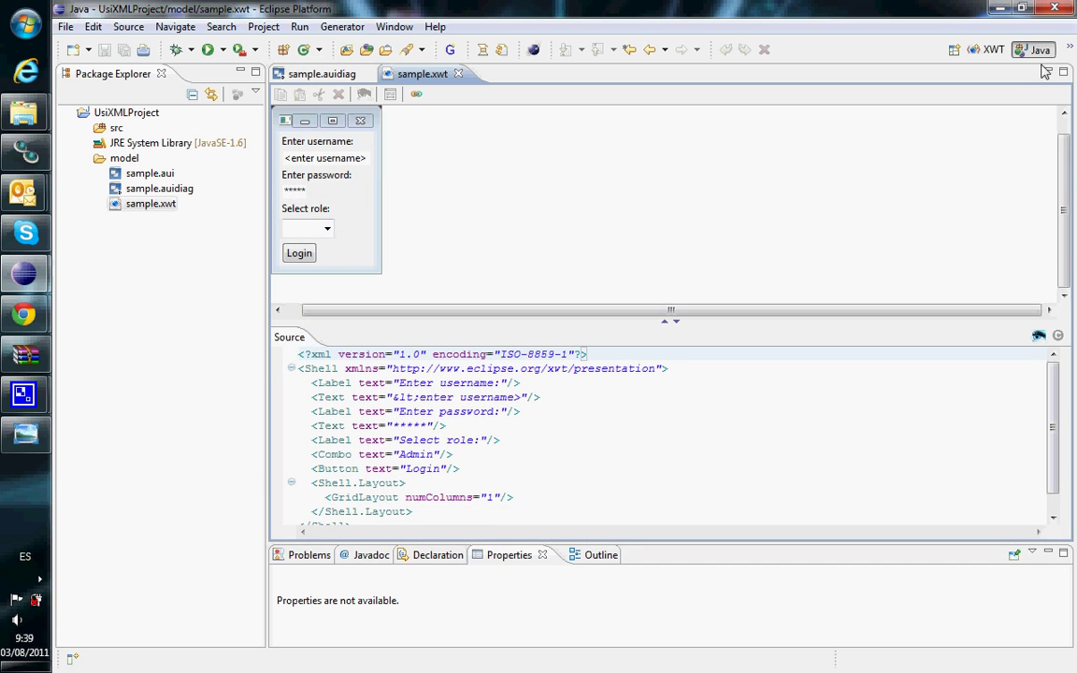
click(988, 50)
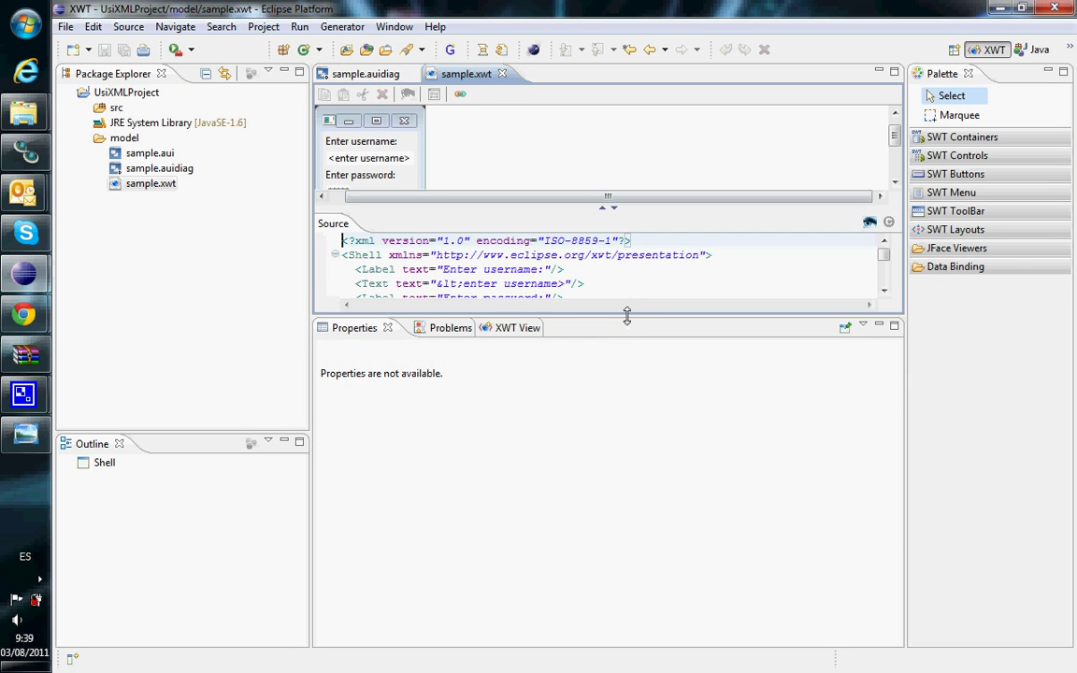
drag(625, 312, 640, 569)
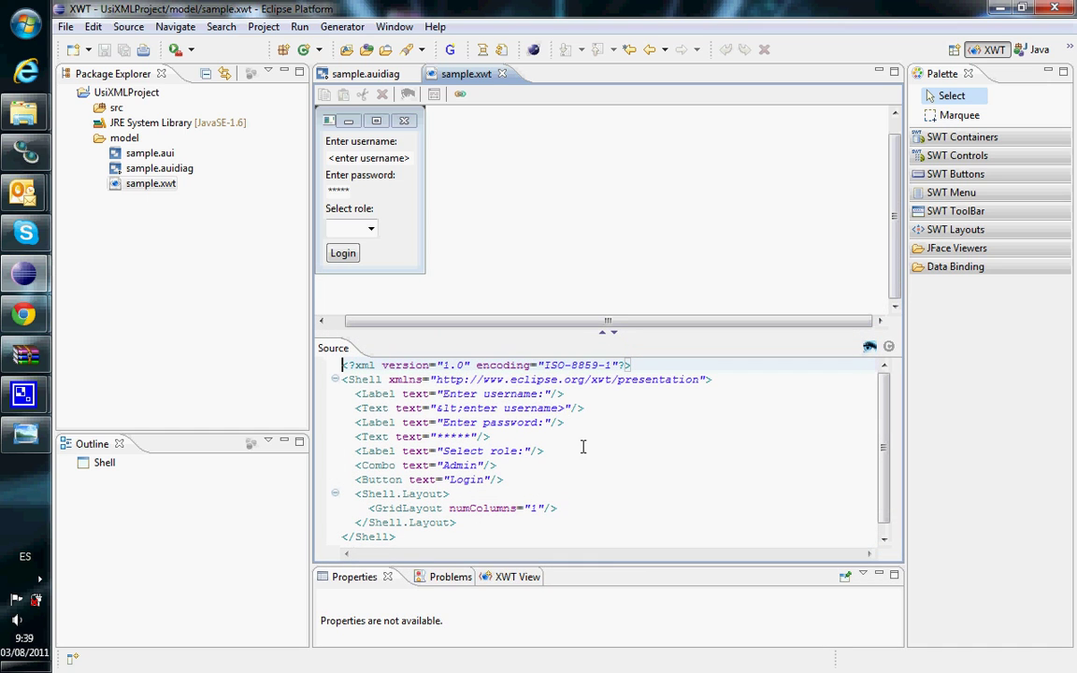
Step: Preview the generated Shell form in an enlarged window, and close the preview
click(423, 177)
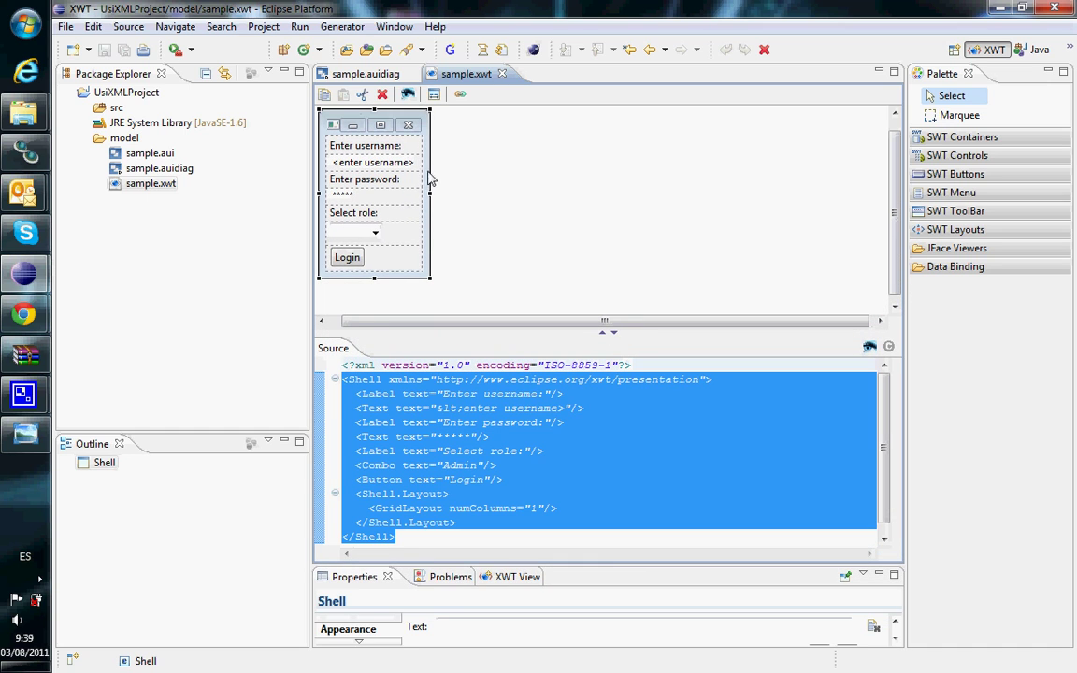
click(408, 94)
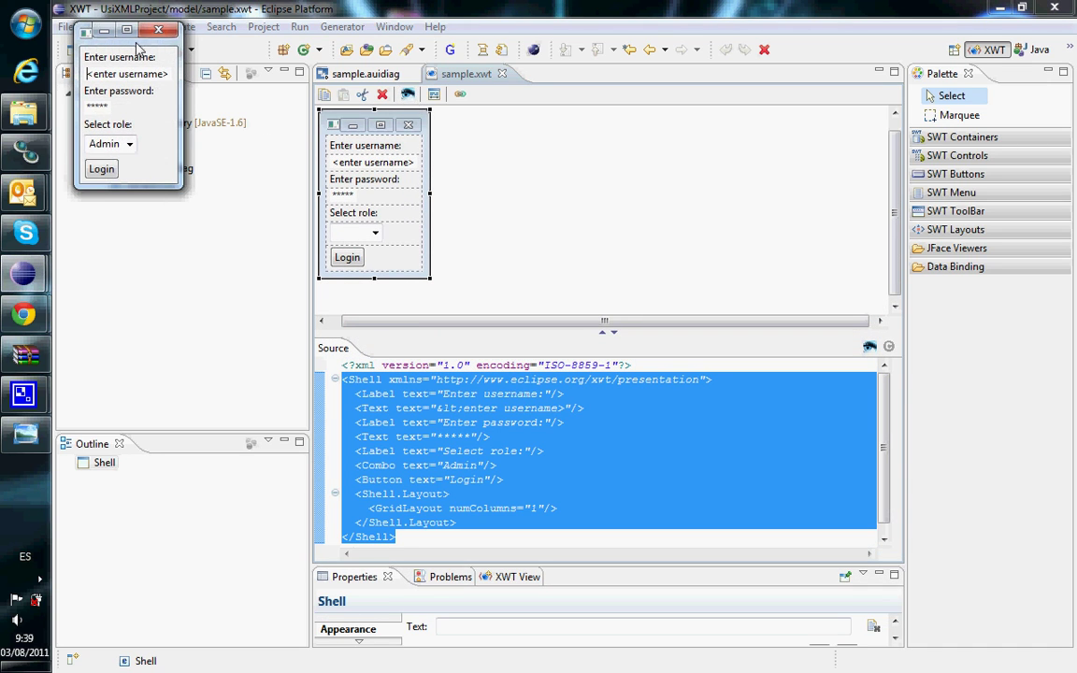
drag(180, 187, 267, 256)
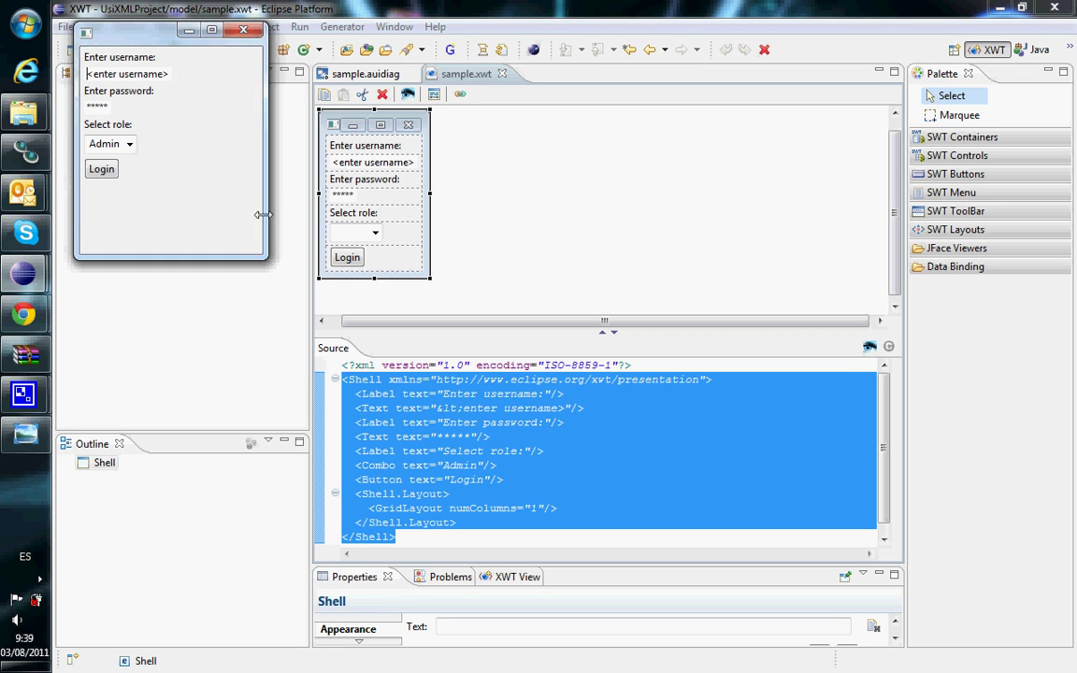
click(245, 32)
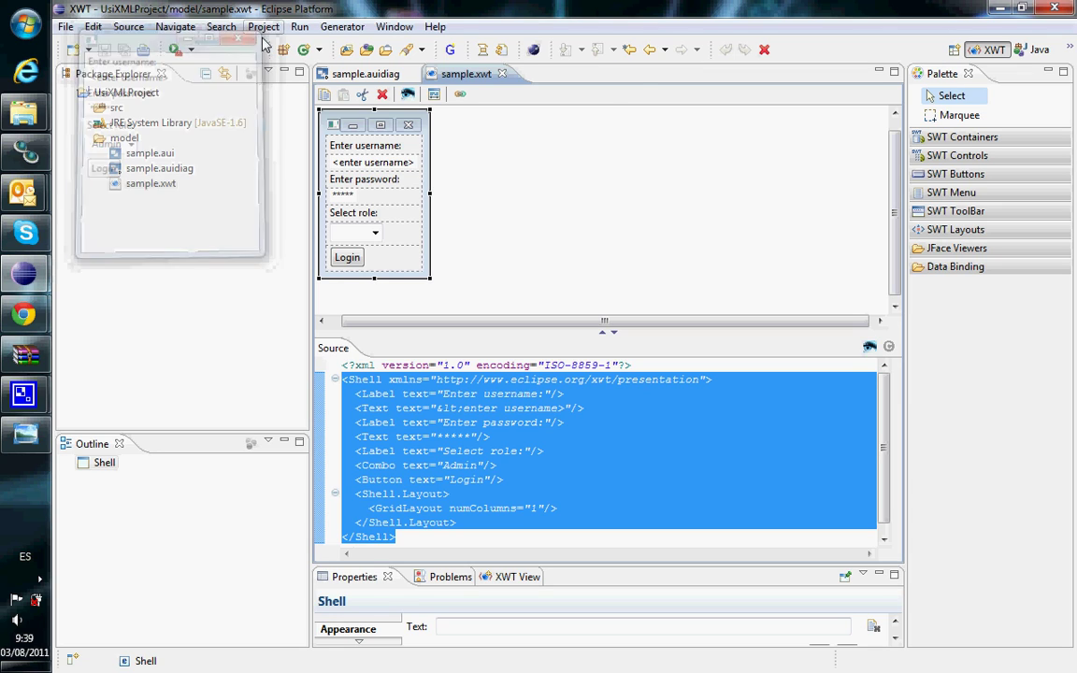